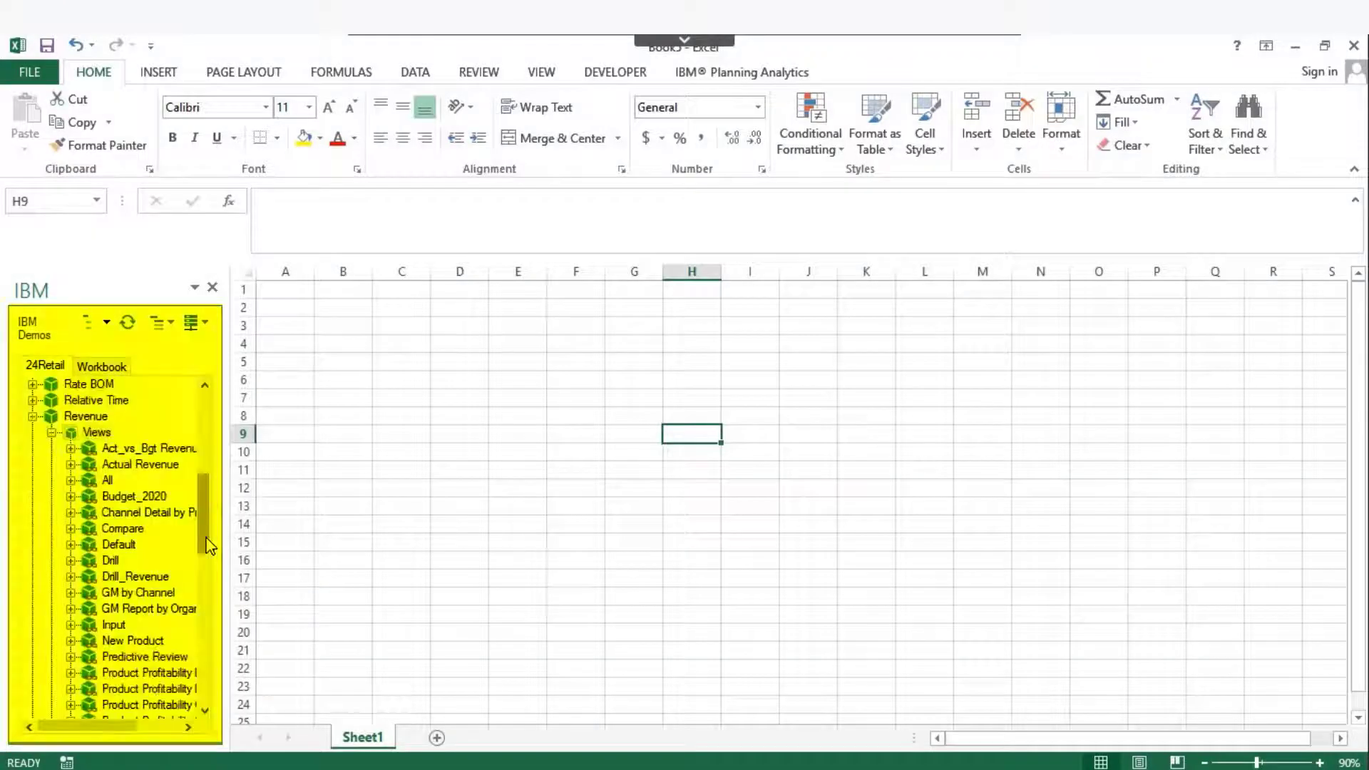
# Place the Act_vs_Bgt view on Sheet1 as a quick report of 2020 Budget and Actual by region.
pyautogui.rightClick(157, 455)
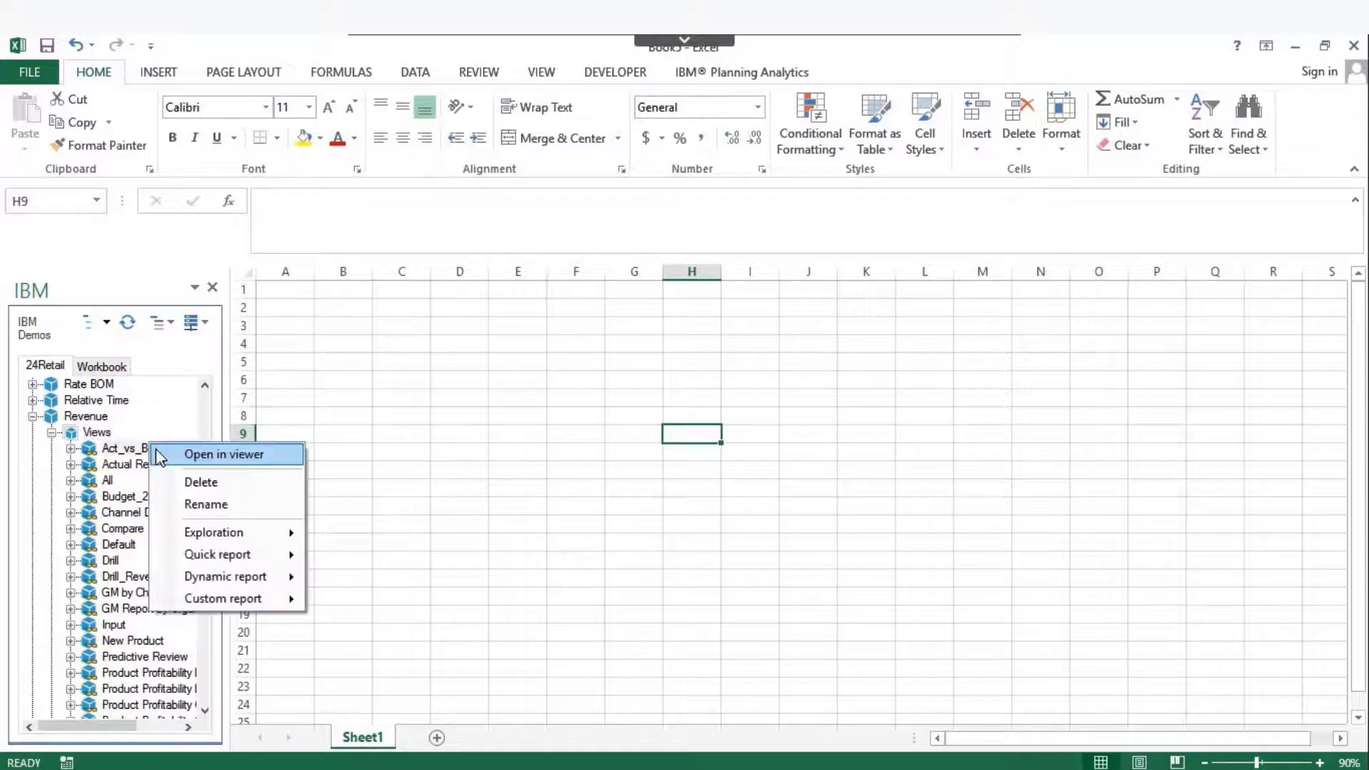
pyautogui.moveTo(221, 557)
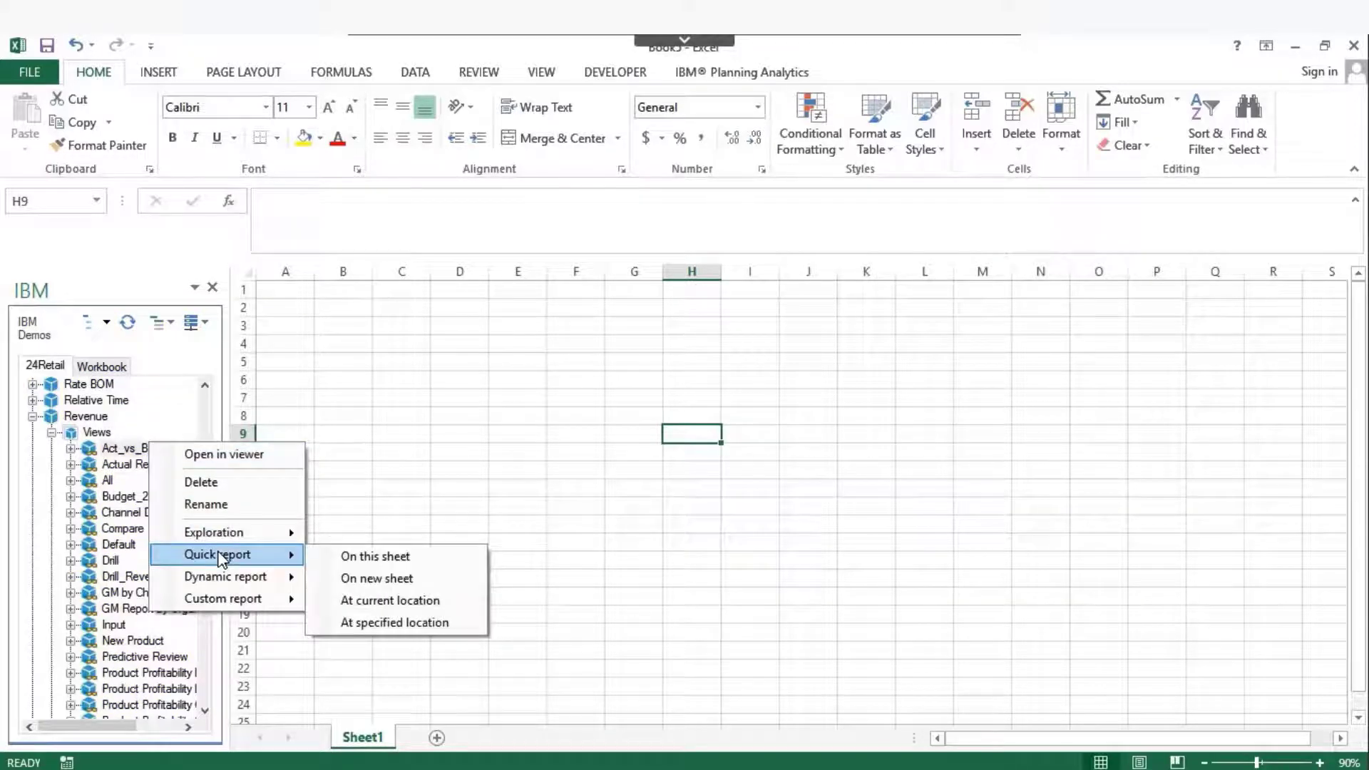
pyautogui.click(374, 560)
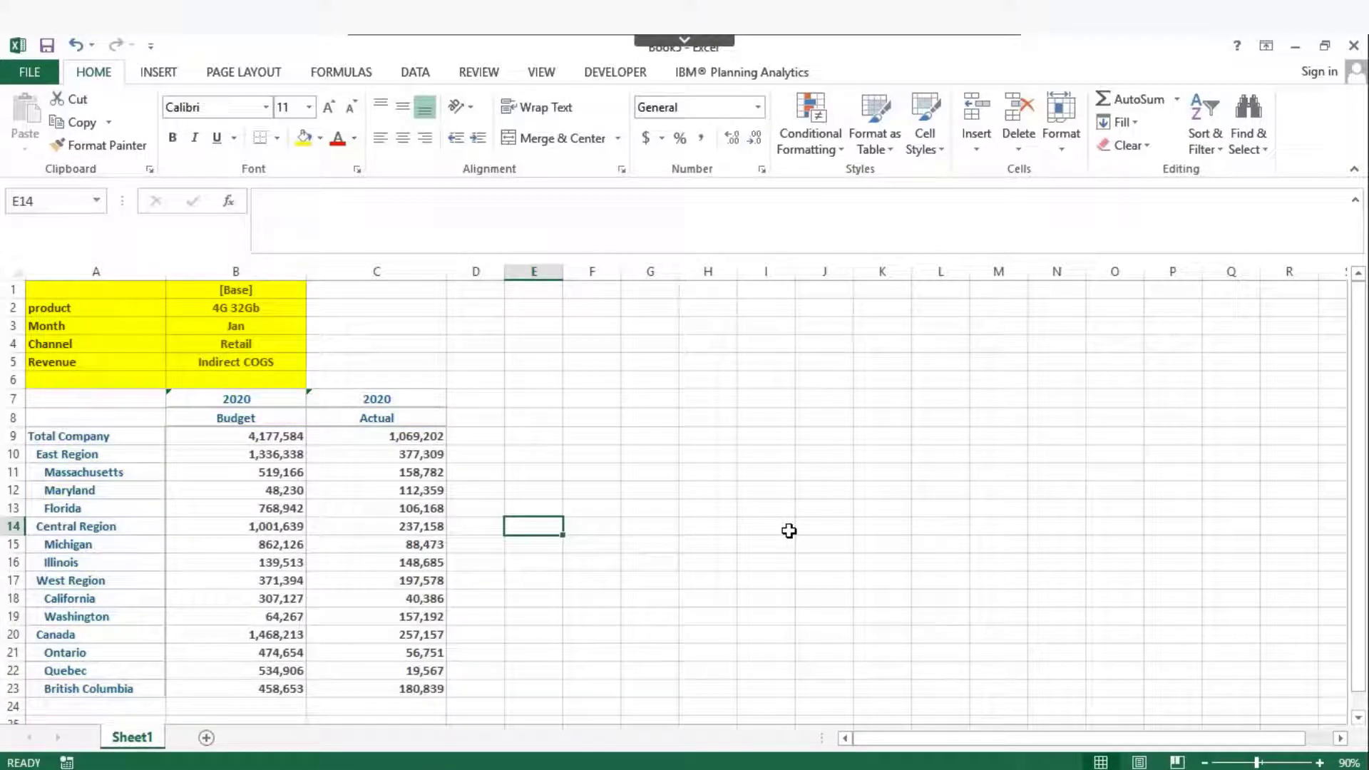
# Set the double-click action to Toggle and collapse Total Company to its four regions.
pyautogui.click(67, 435)
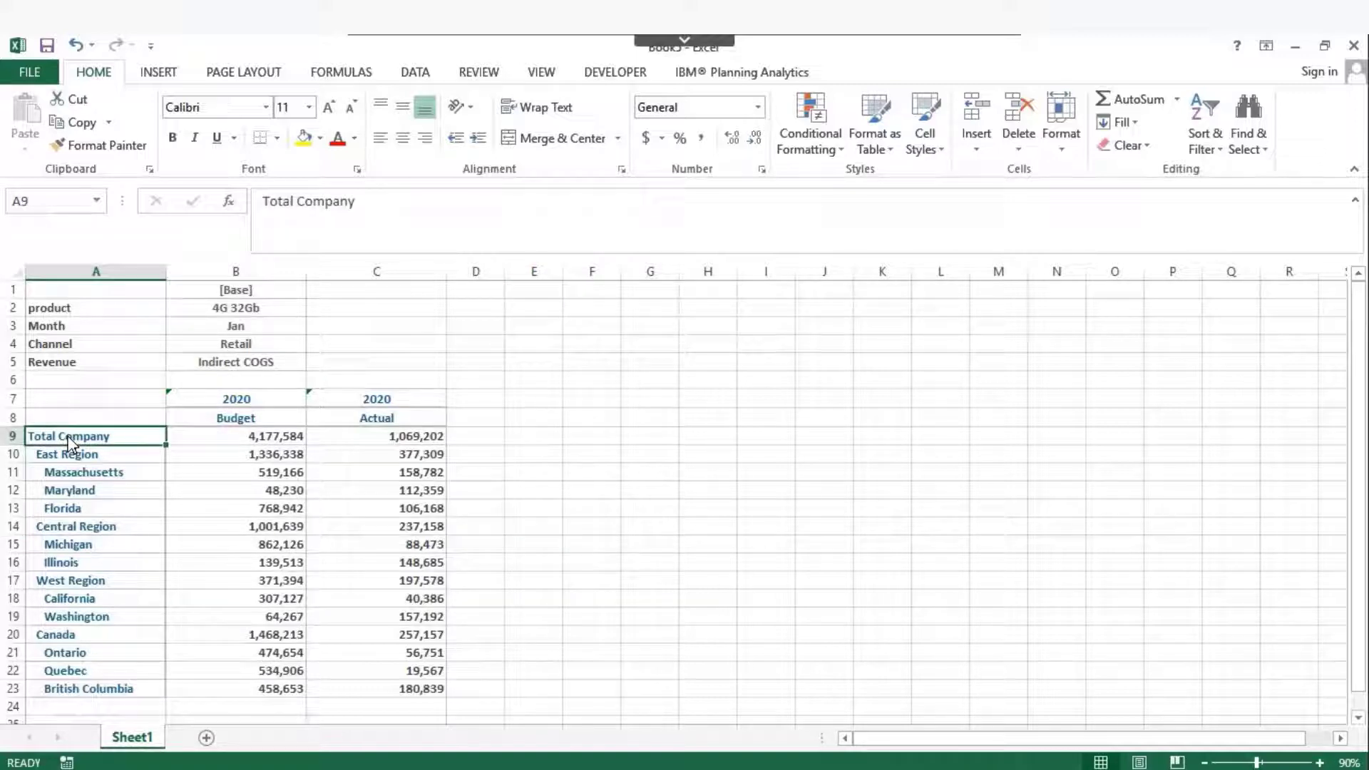
pyautogui.doubleClick(68, 439)
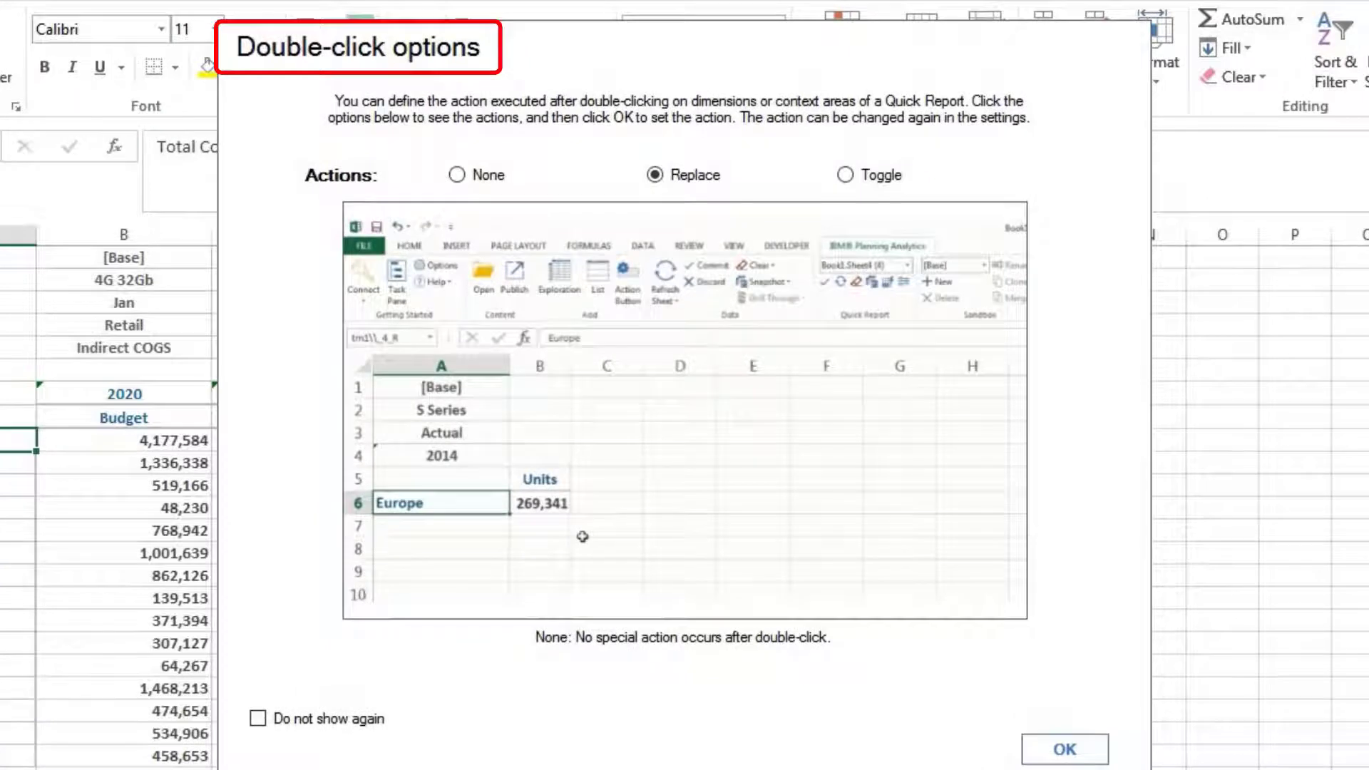
pyautogui.click(569, 180)
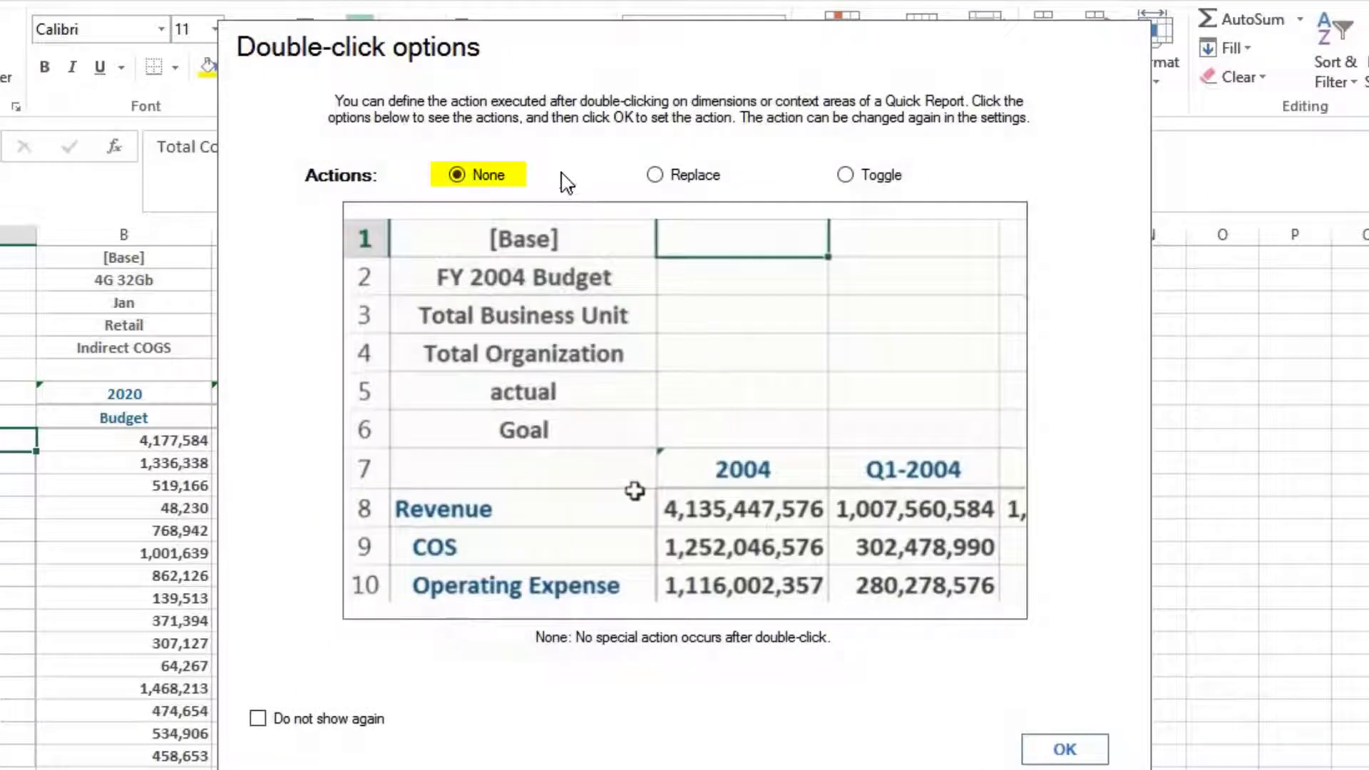
pyautogui.click(655, 176)
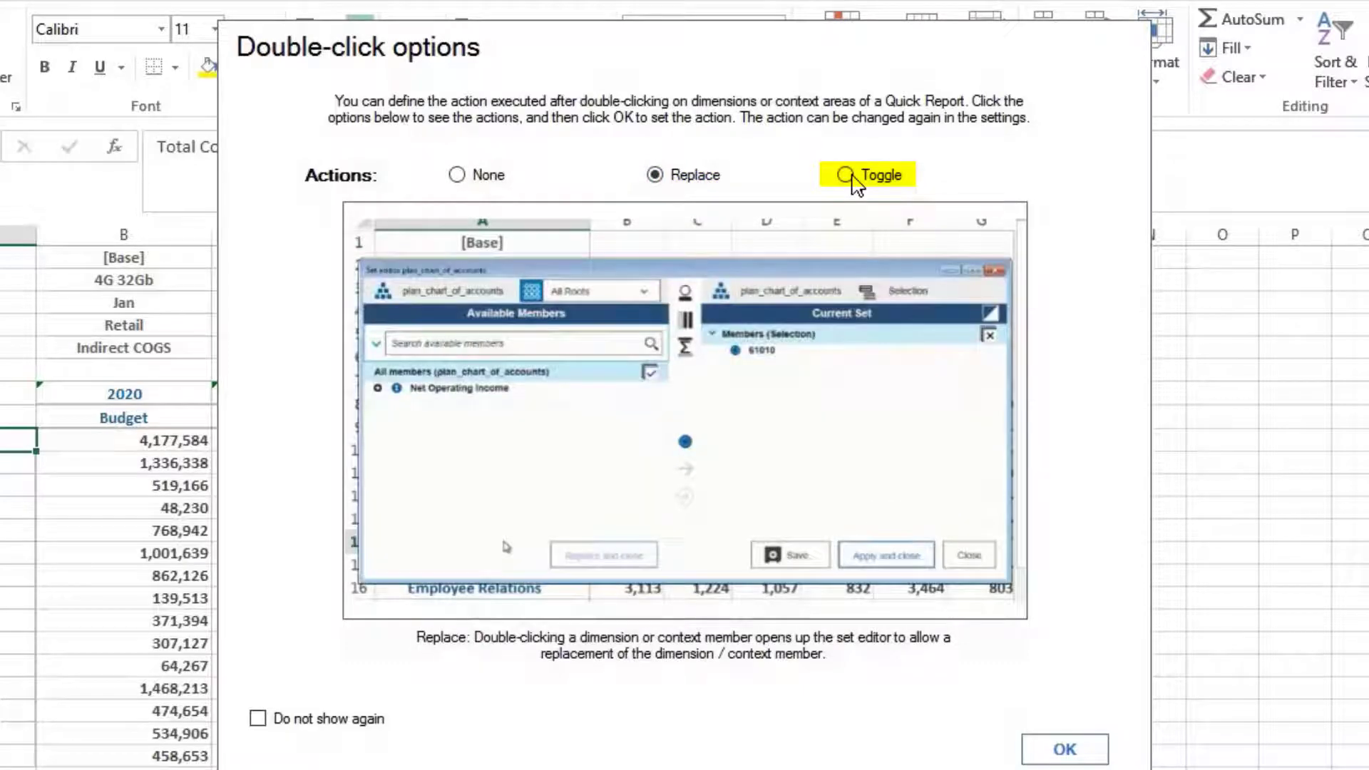
pyautogui.click(849, 176)
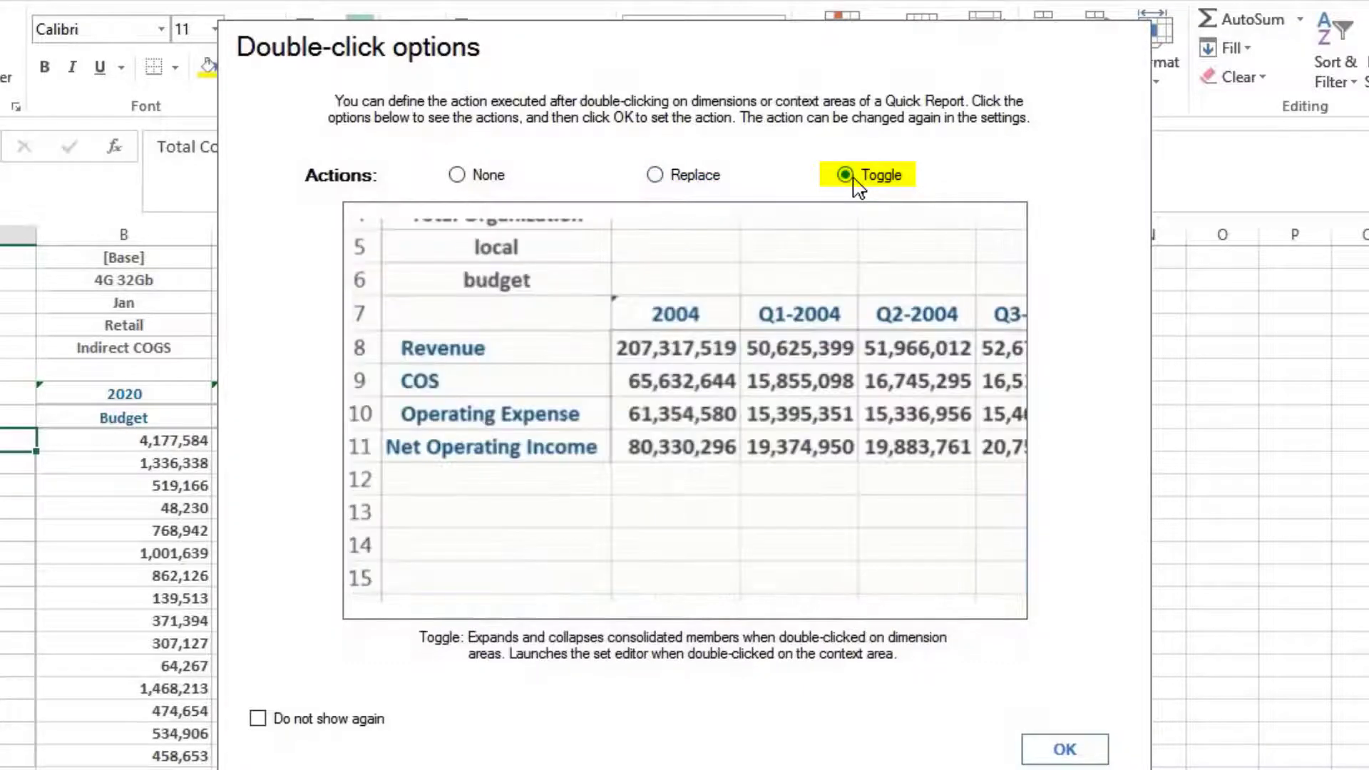
pyautogui.click(1064, 749)
pyautogui.click(491, 394)
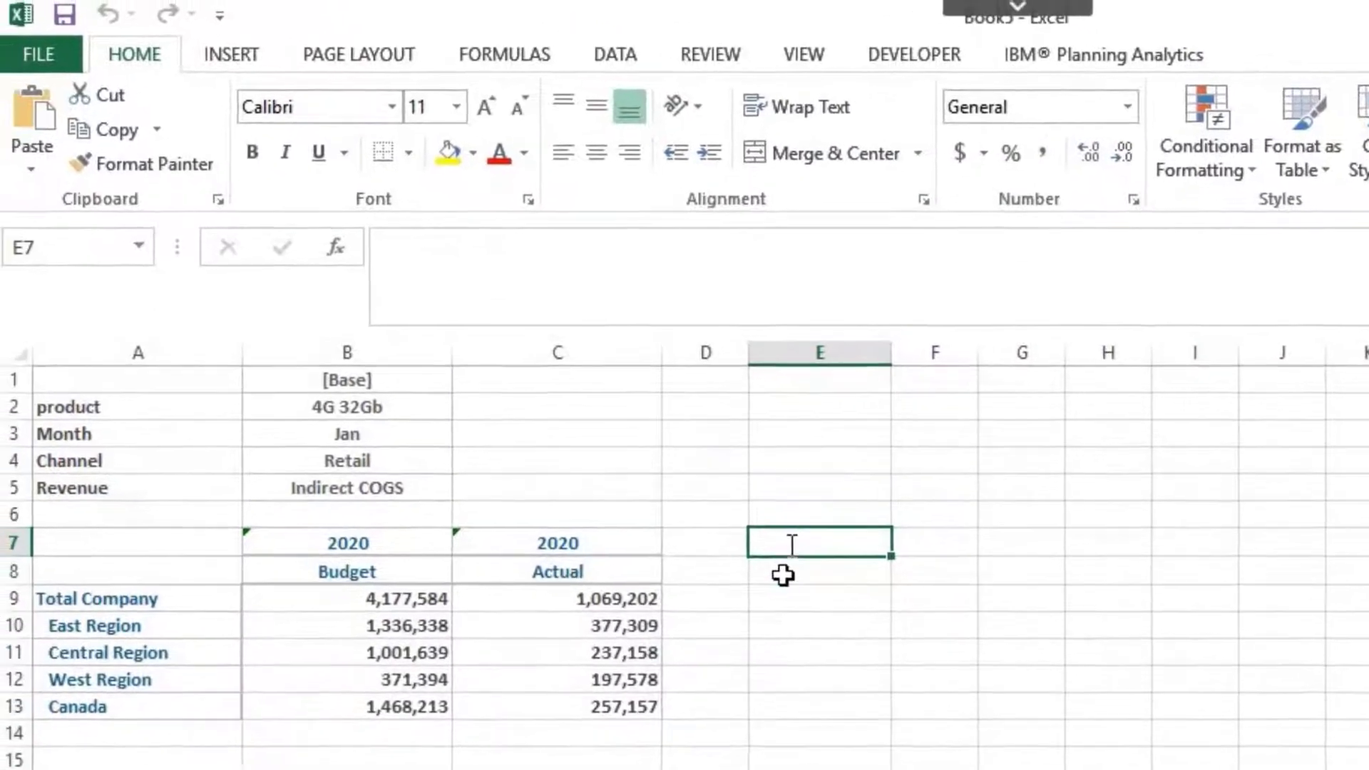
# Enter the headings 2020 in E7 and Variance in E8.
pyautogui.write('2020')
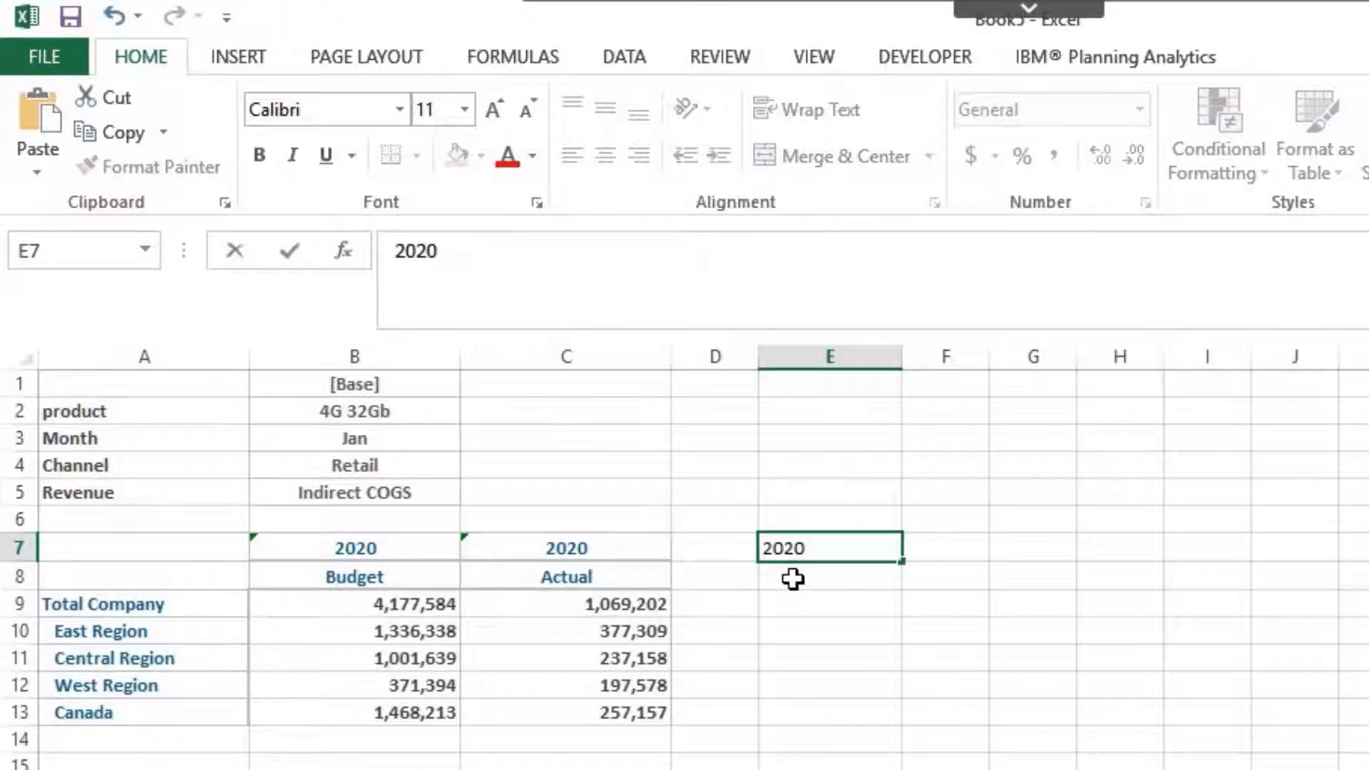
pyautogui.press('Return')
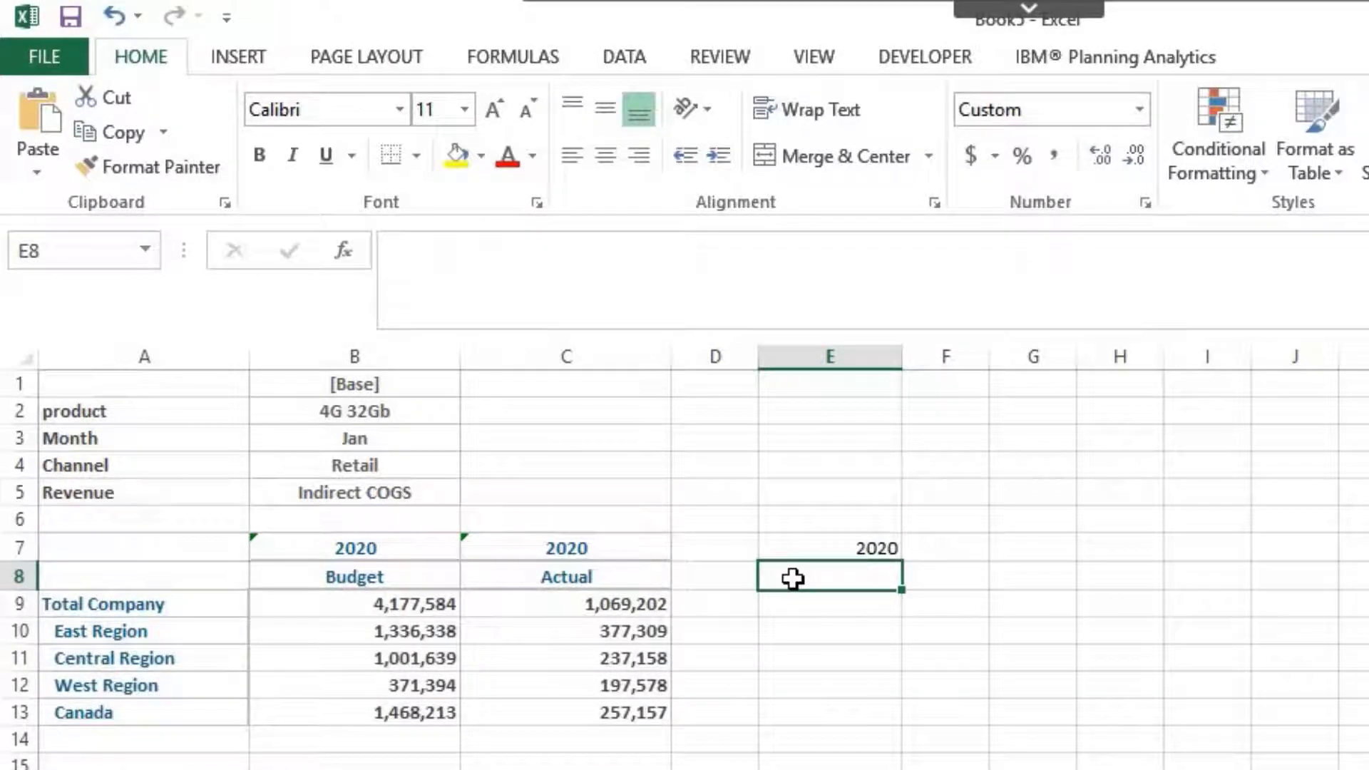
pyautogui.write('Variance')
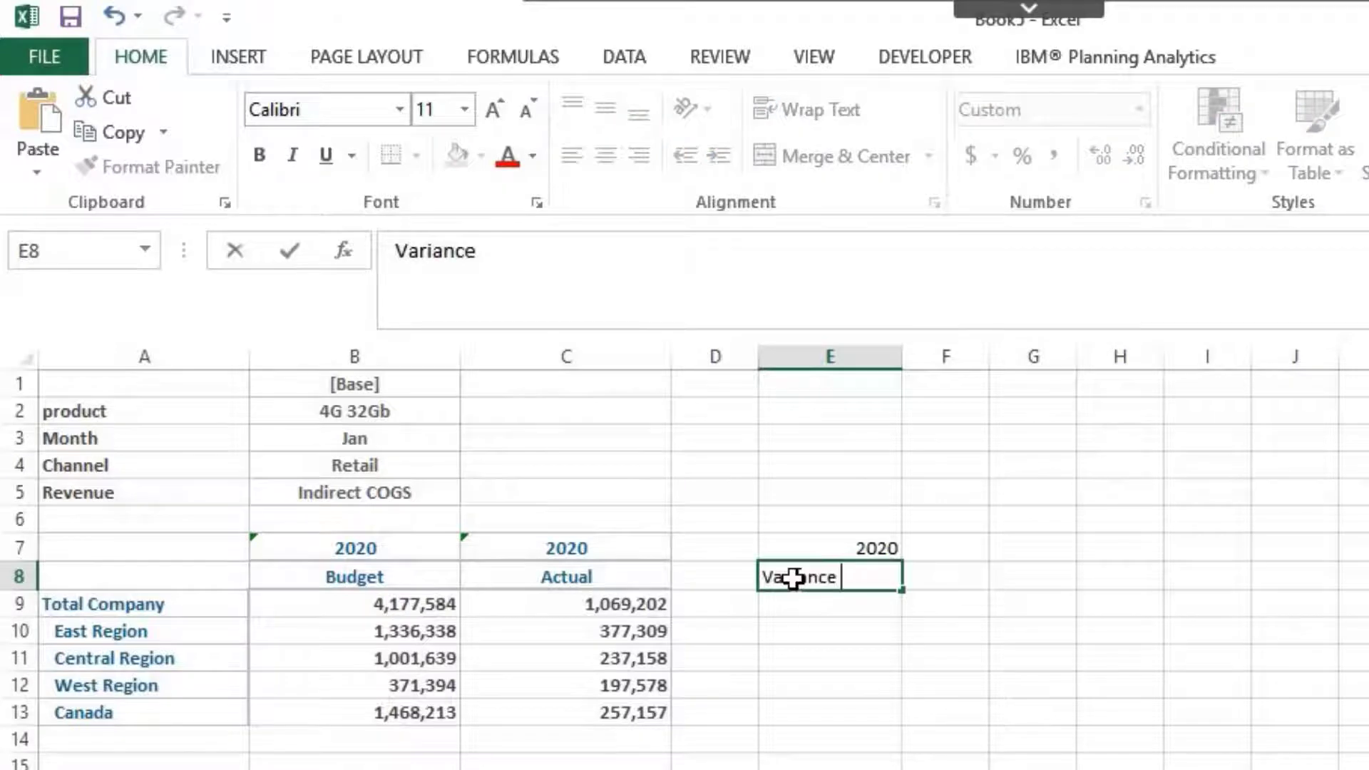
pyautogui.press('Return')
# Enter =B9-C9 in E9 and fill the variance formula down to row 13.
pyautogui.write('=')
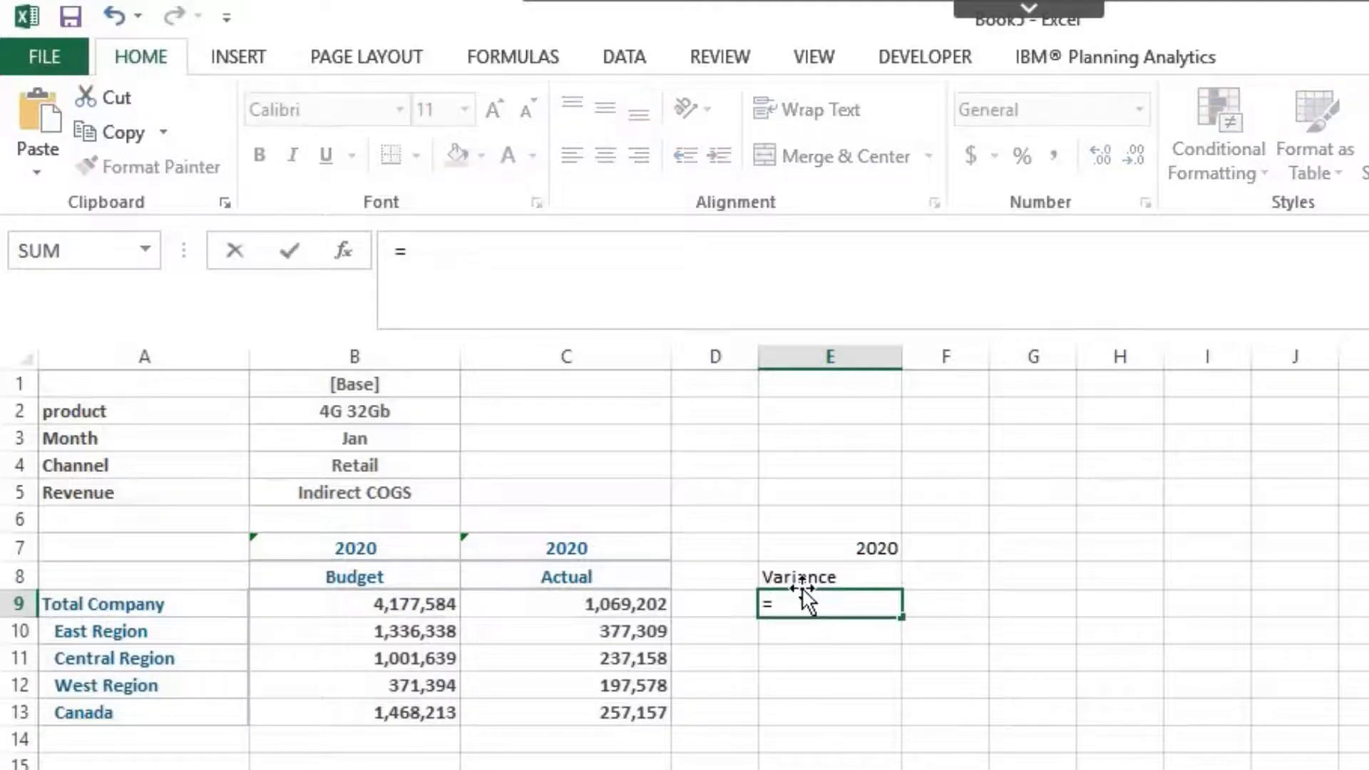
pyautogui.click(442, 605)
pyautogui.write('-')
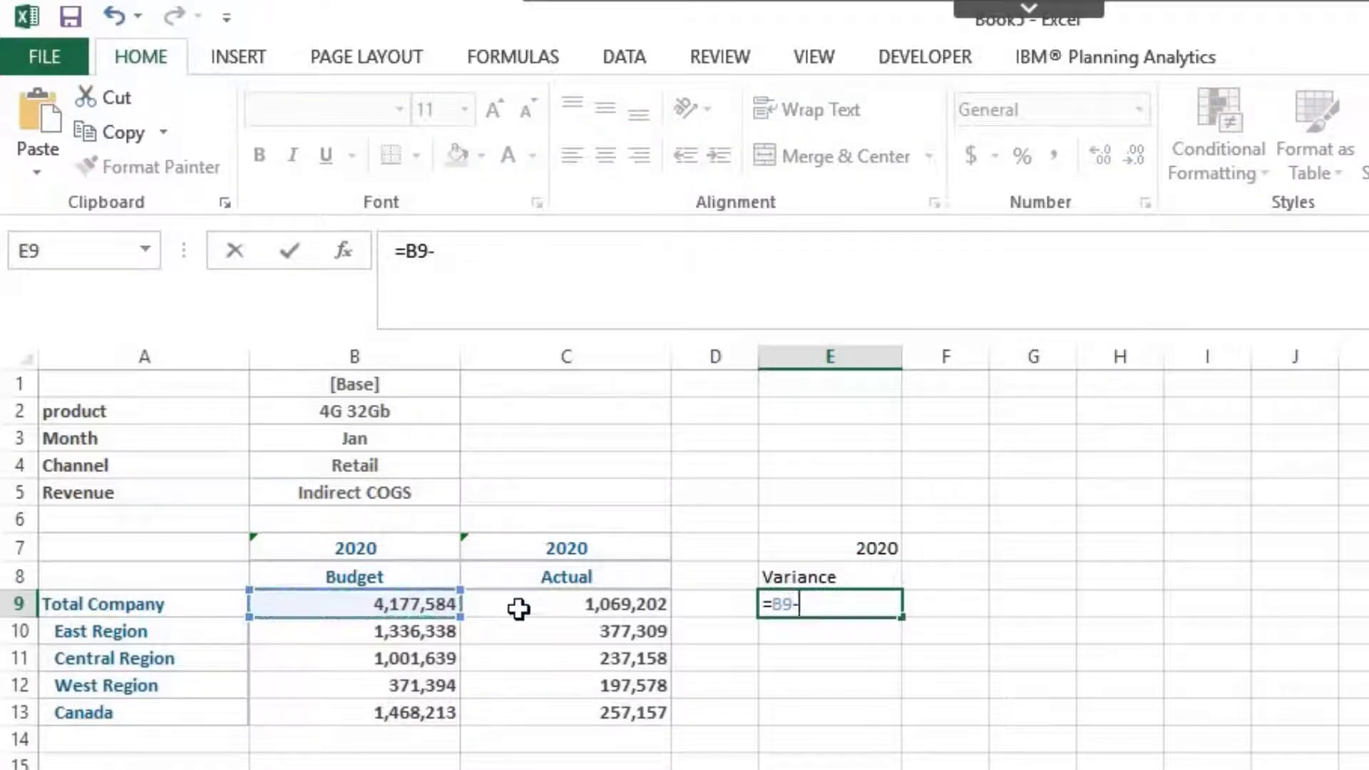
pyautogui.click(524, 604)
pyautogui.hotkey('ctrl', 'Return')
pyautogui.press('Right')
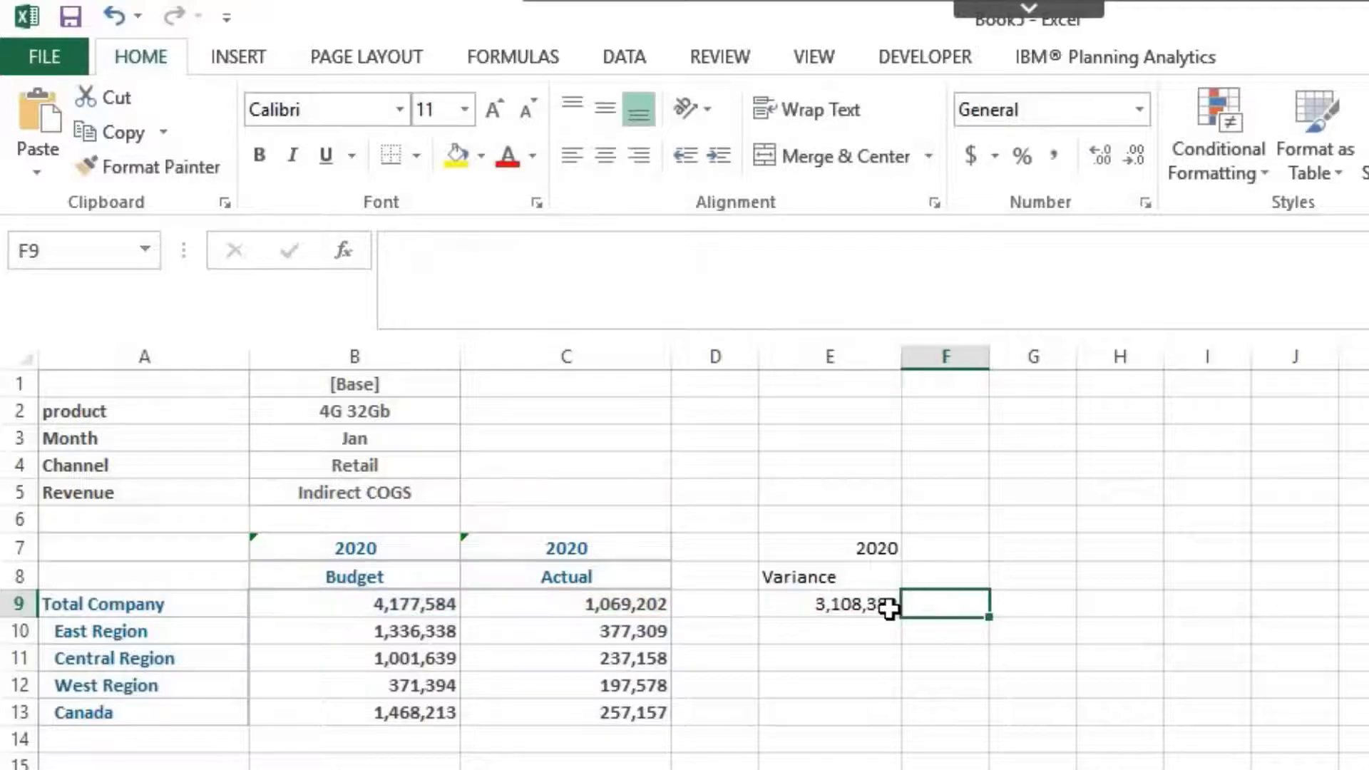
pyautogui.click(886, 606)
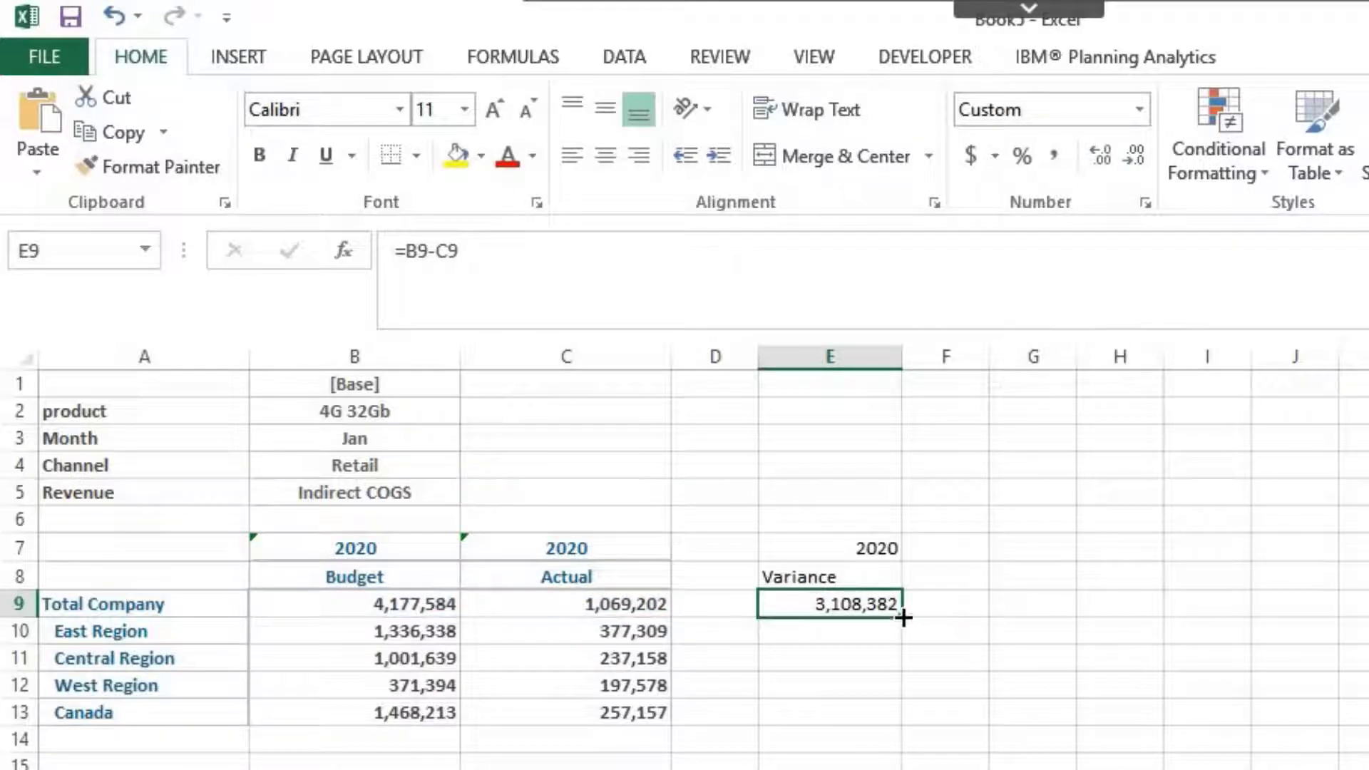
pyautogui.moveTo(903, 617); pyautogui.dragTo(917, 726)
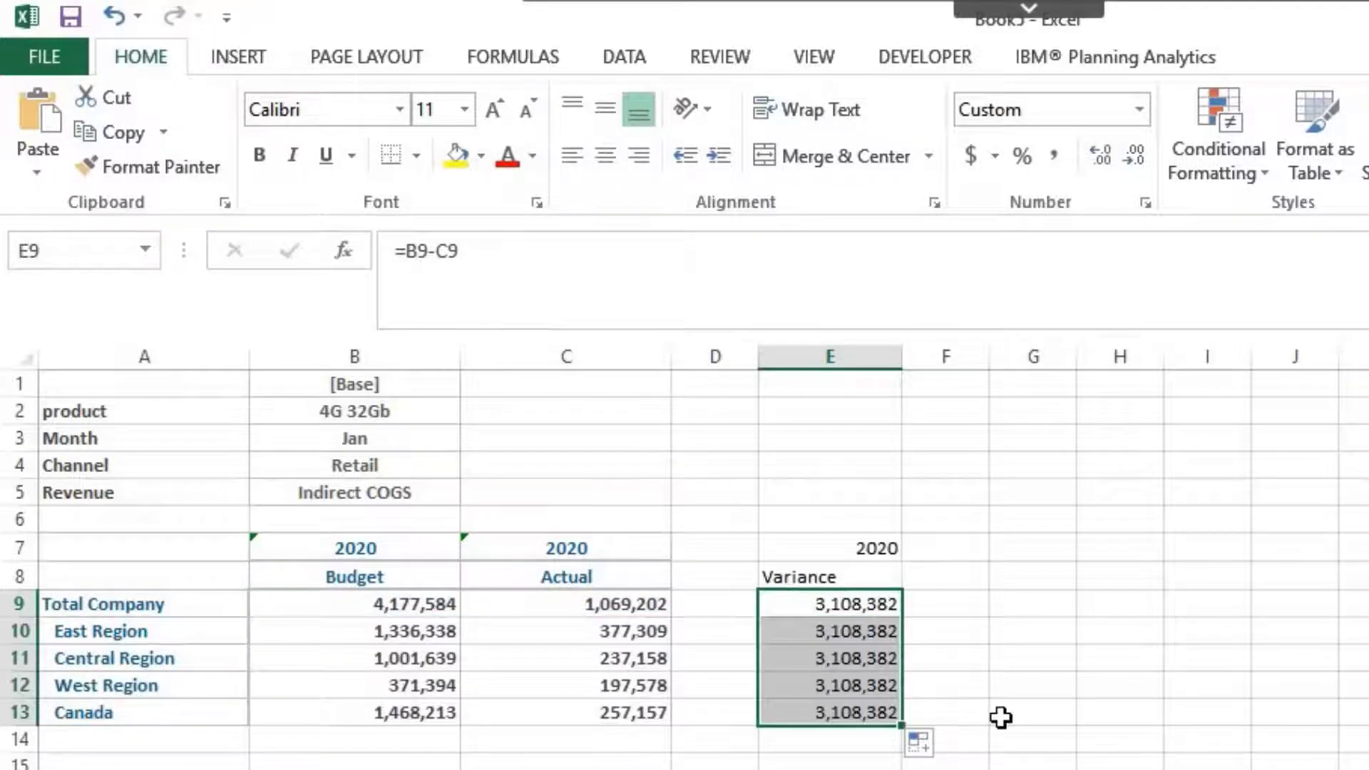
pyautogui.click(1136, 651)
pyautogui.click(877, 656)
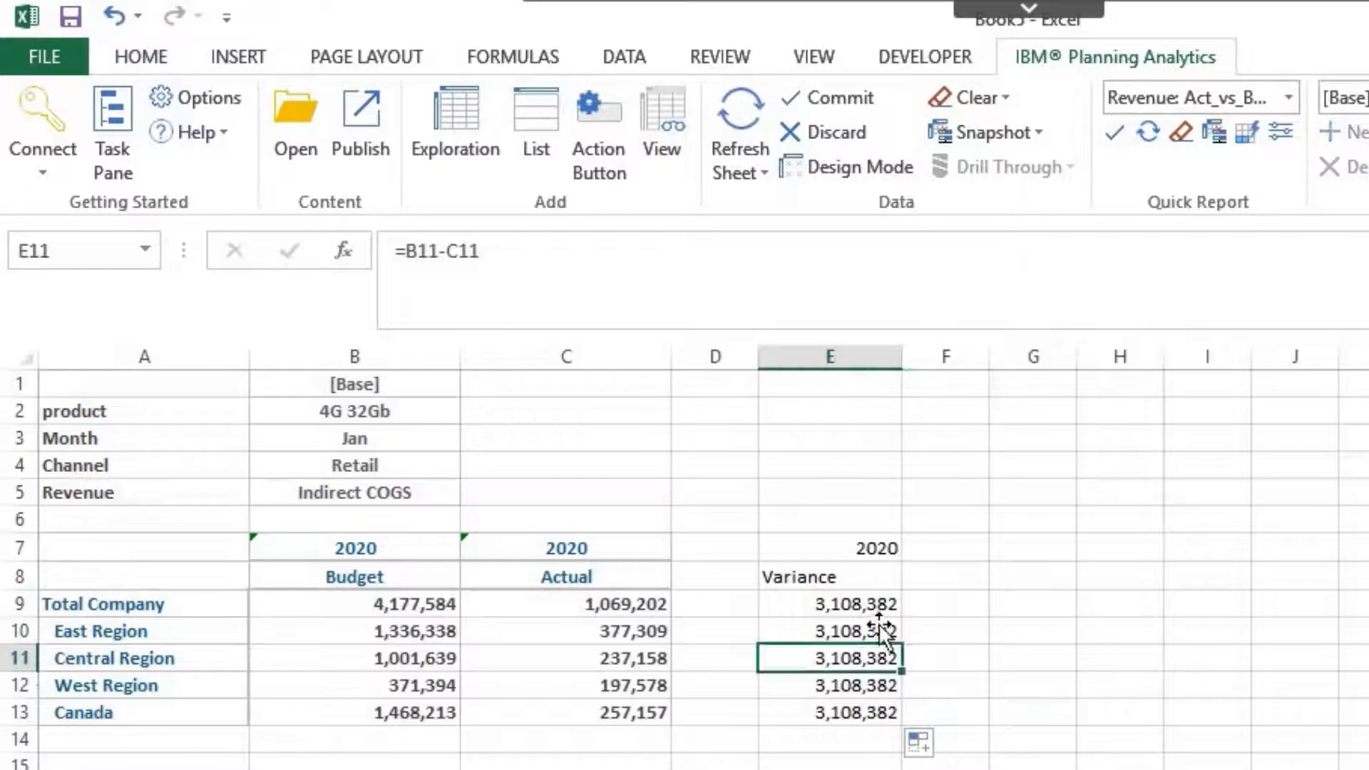
# Refresh the sheet to recalculate the variances and bring back the cubes and views list.
pyautogui.click(743, 136)
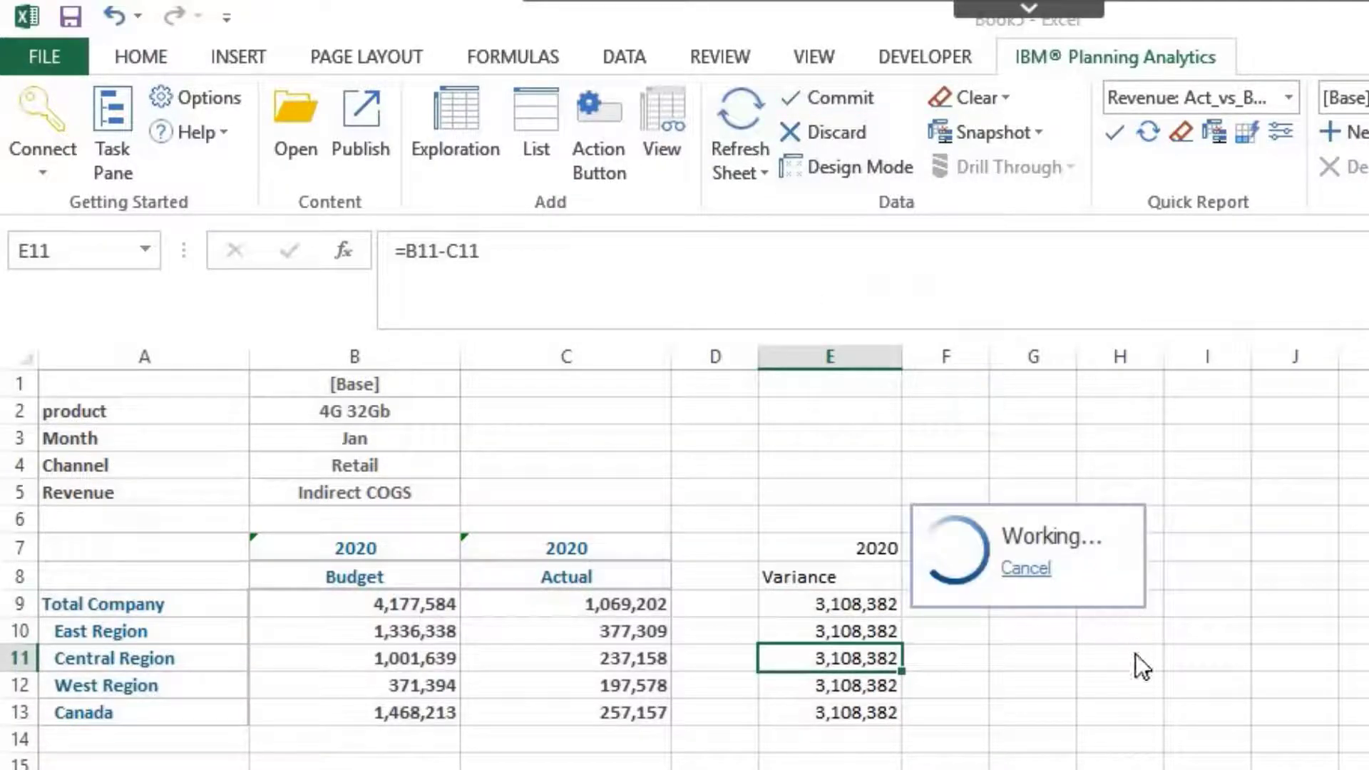
pyautogui.click(1135, 656)
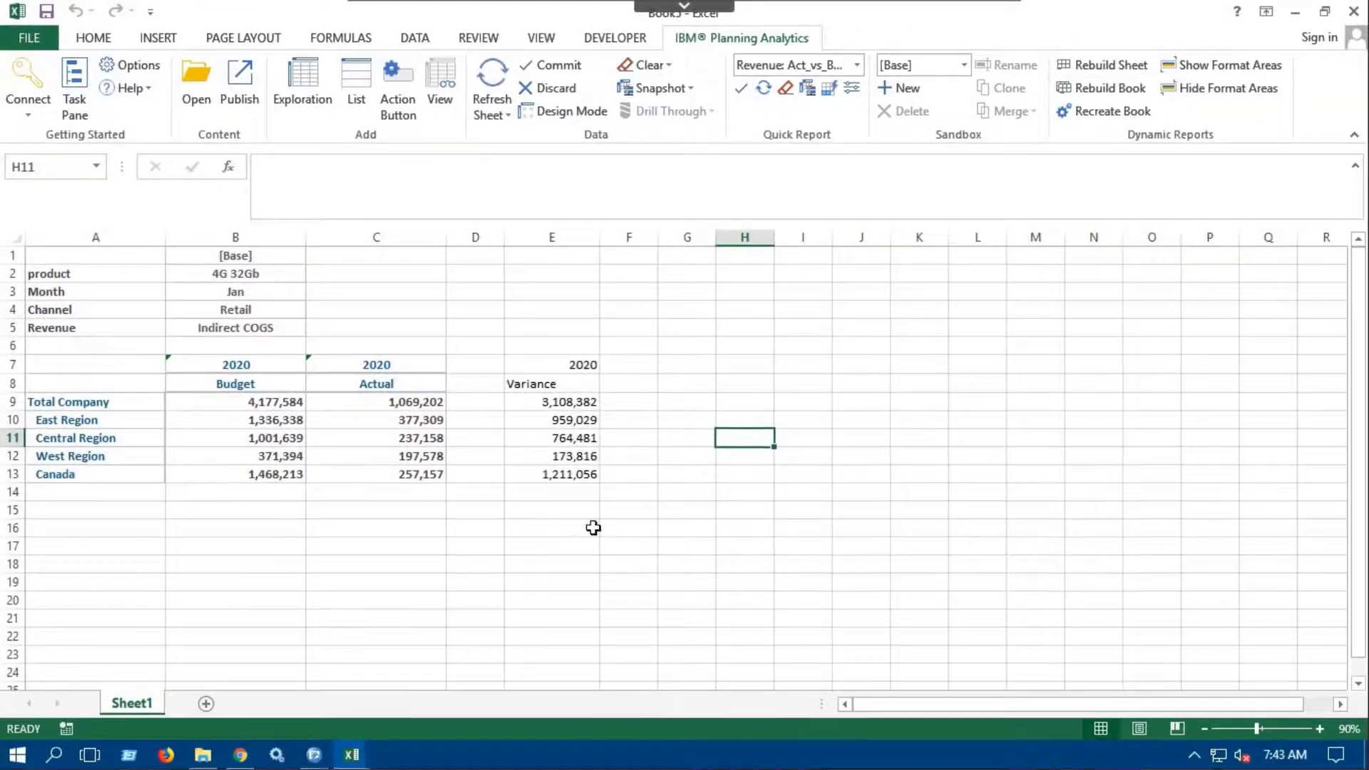
pyautogui.click(627, 545)
pyautogui.click(74, 112)
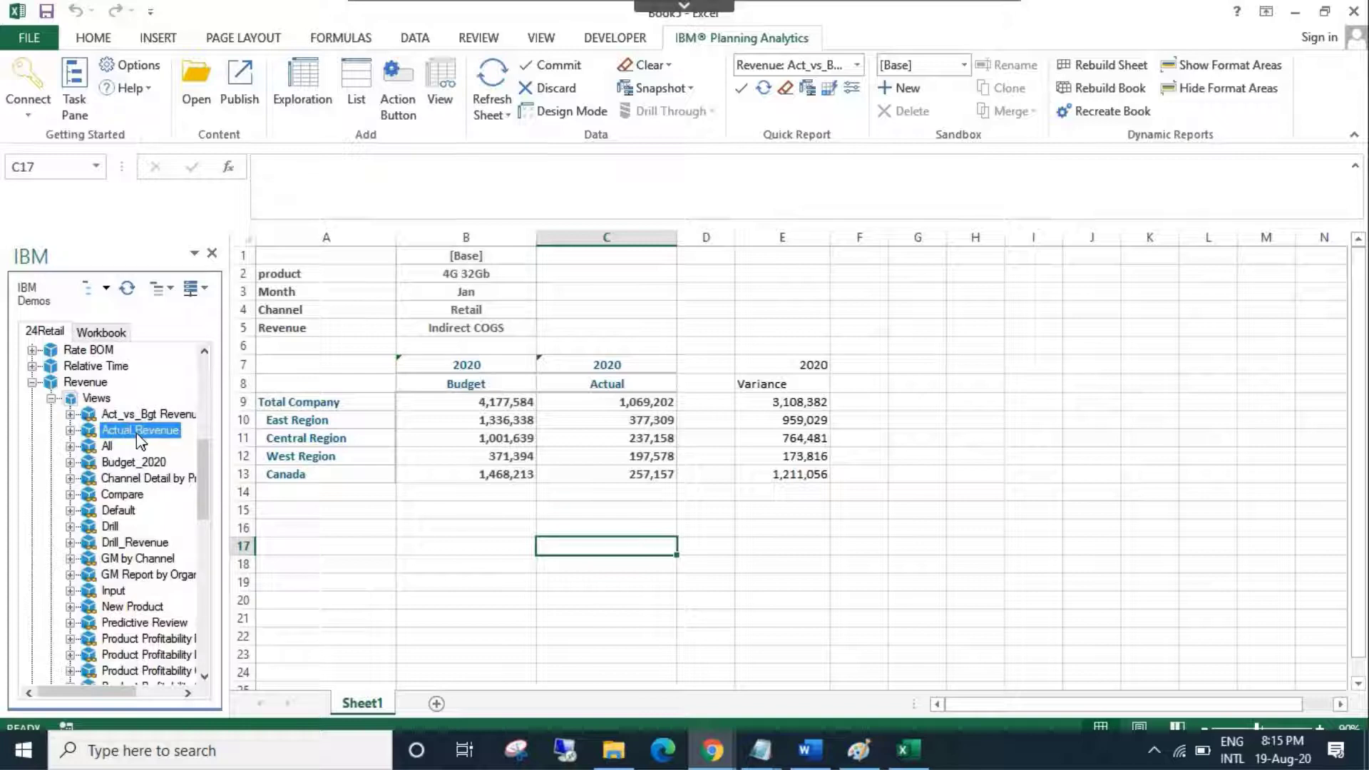
# Add the Actual Revenue view as a report near H2 and the Budget_2020 view at A21.
pyautogui.moveTo(136, 434); pyautogui.dragTo(971, 277)
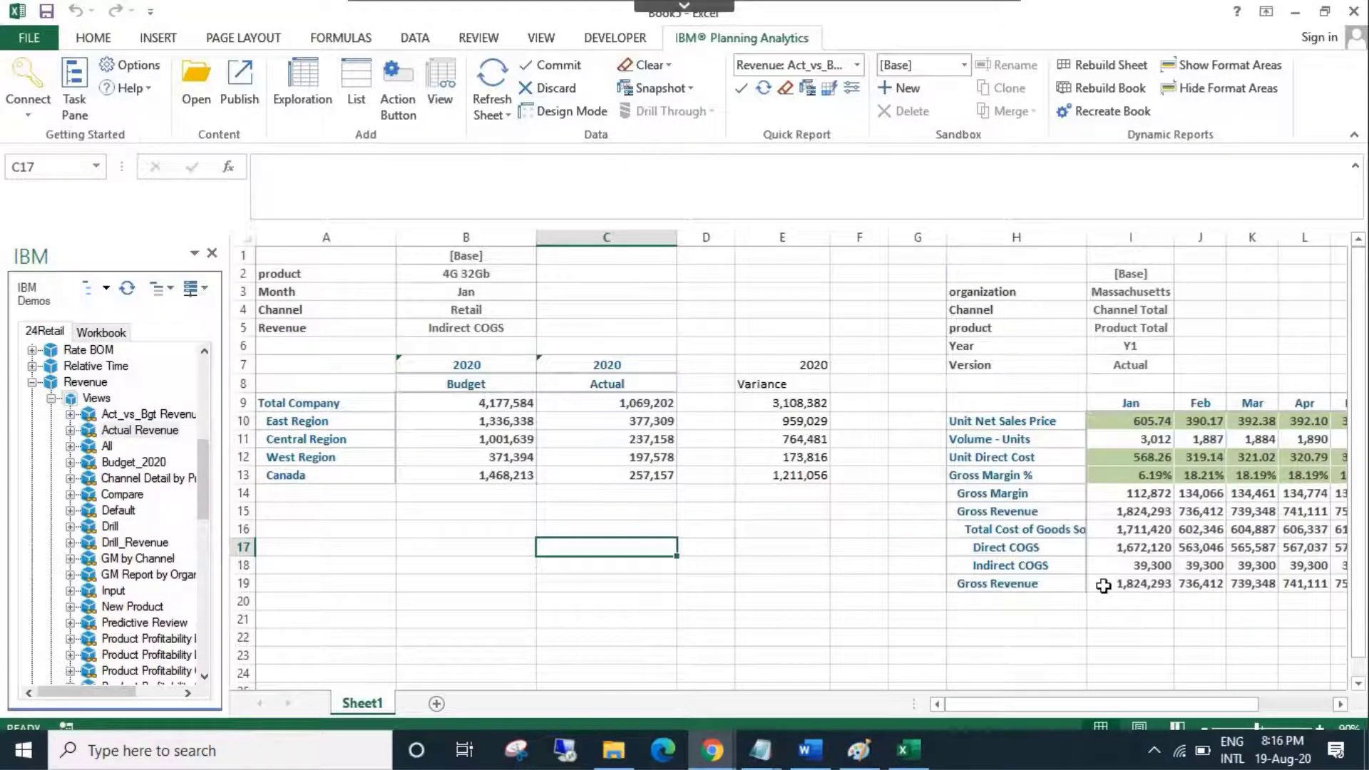
pyautogui.scroll(-3, 606, 653)
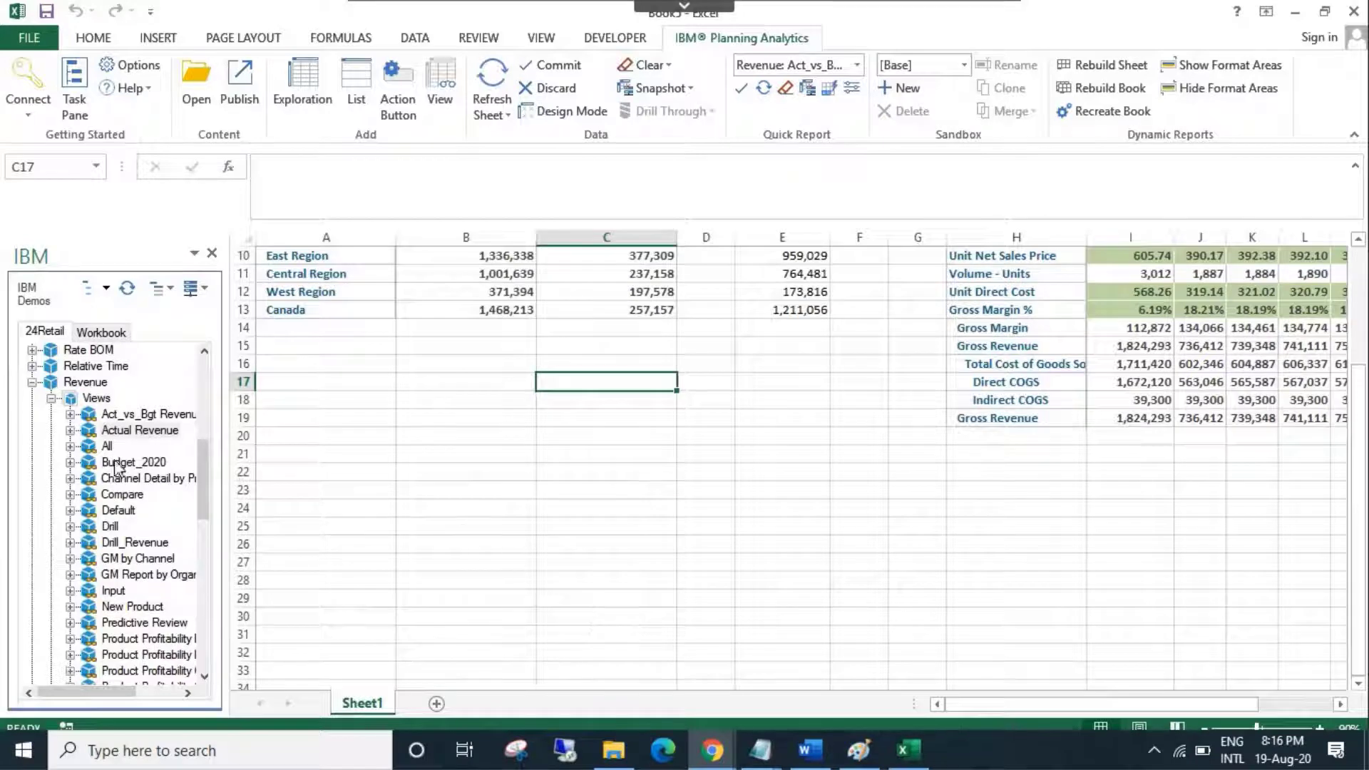
pyautogui.moveTo(146, 464); pyautogui.dragTo(426, 476)
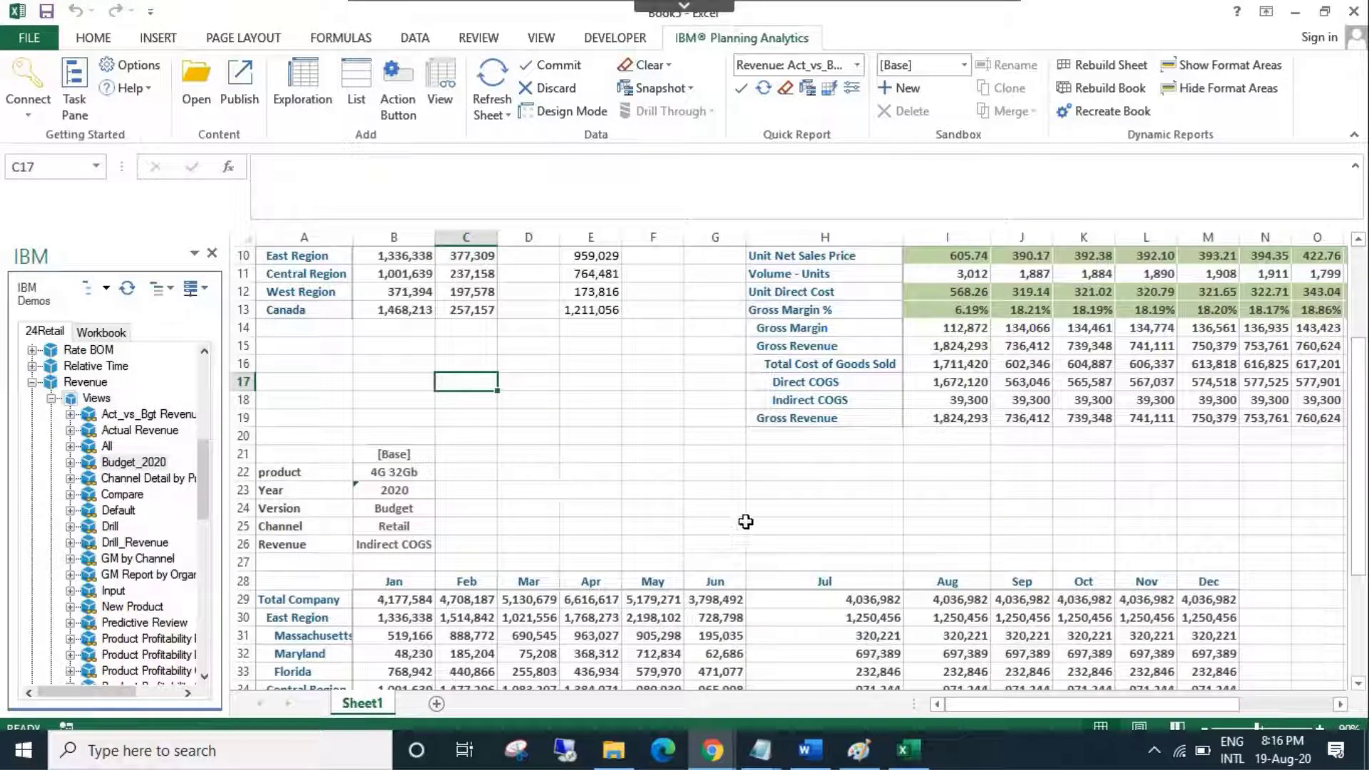
pyautogui.scroll(3, 847, 525)
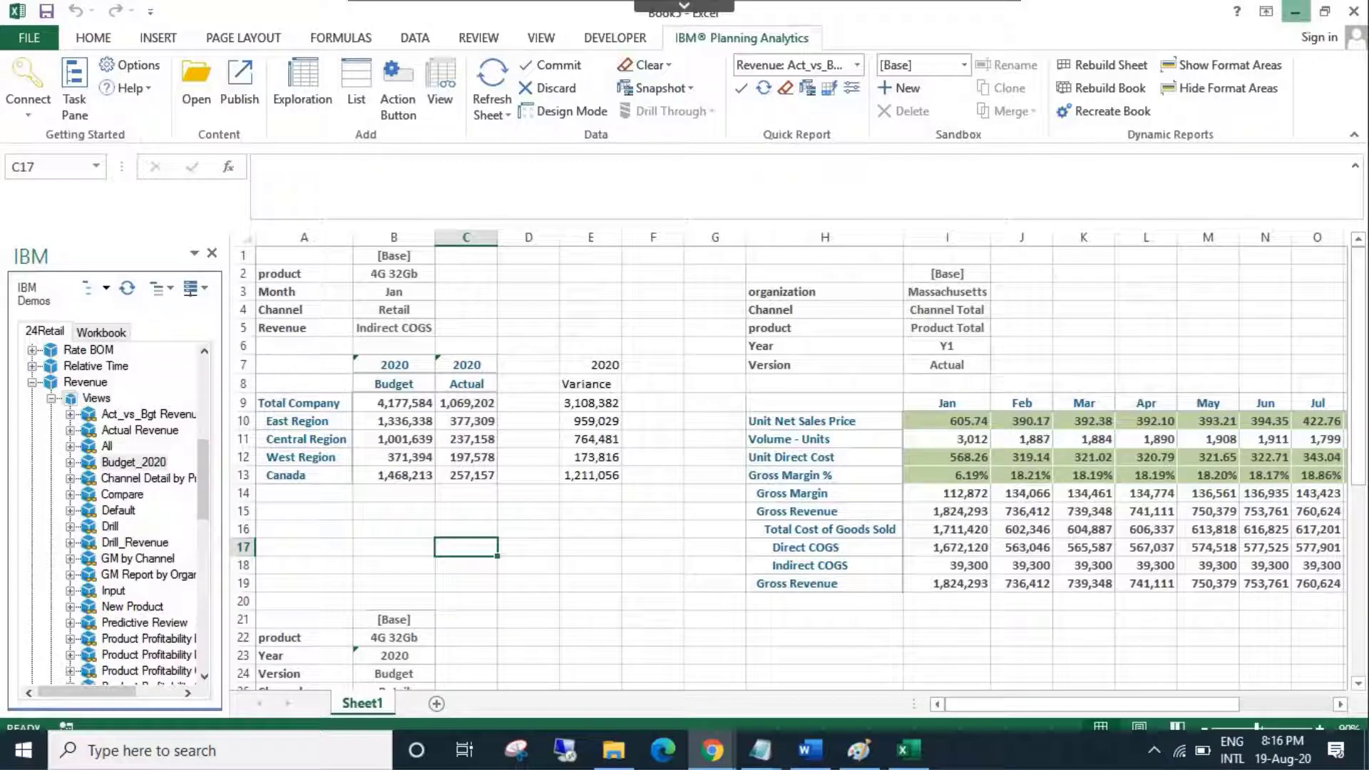
# Start a new Excel workbook from the desktop shortcut.
pyautogui.click(1296, 11)
pyautogui.rightClick(42, 142)
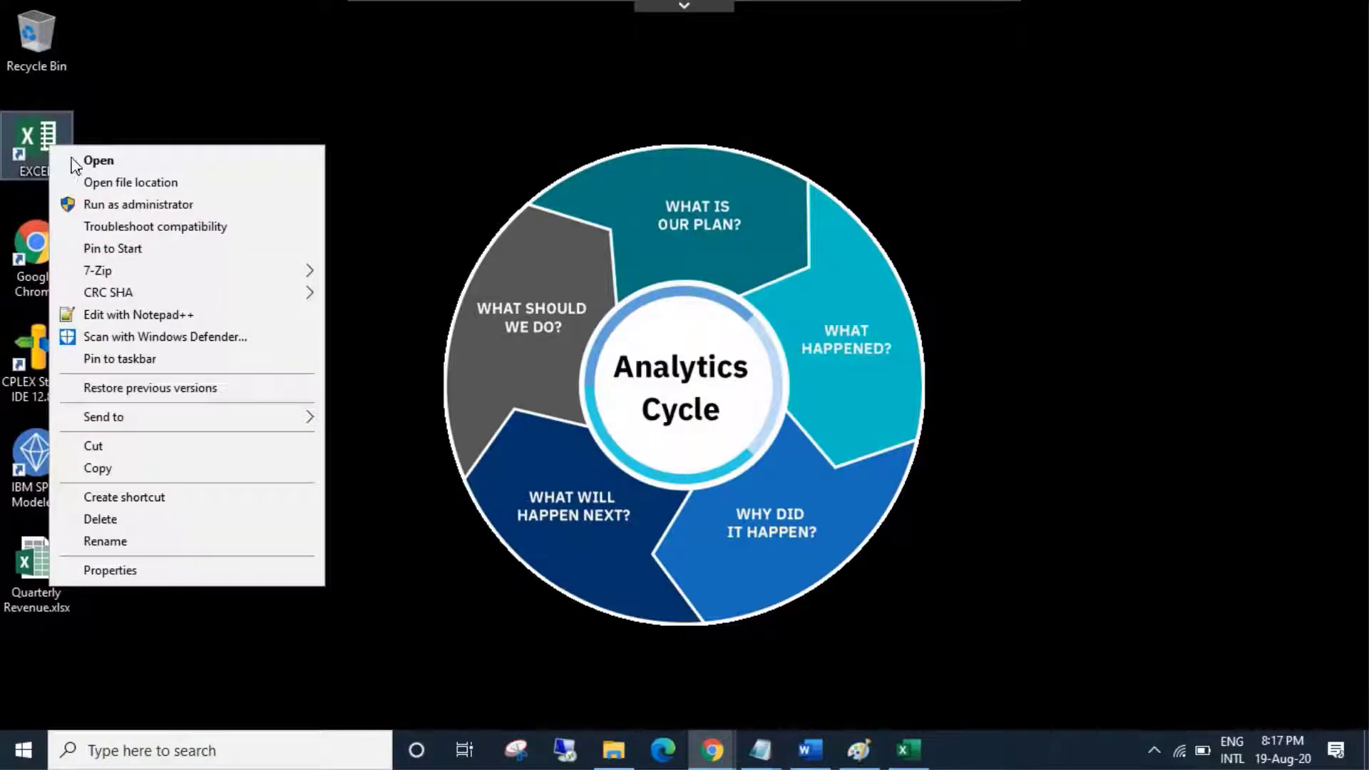
pyautogui.click(109, 163)
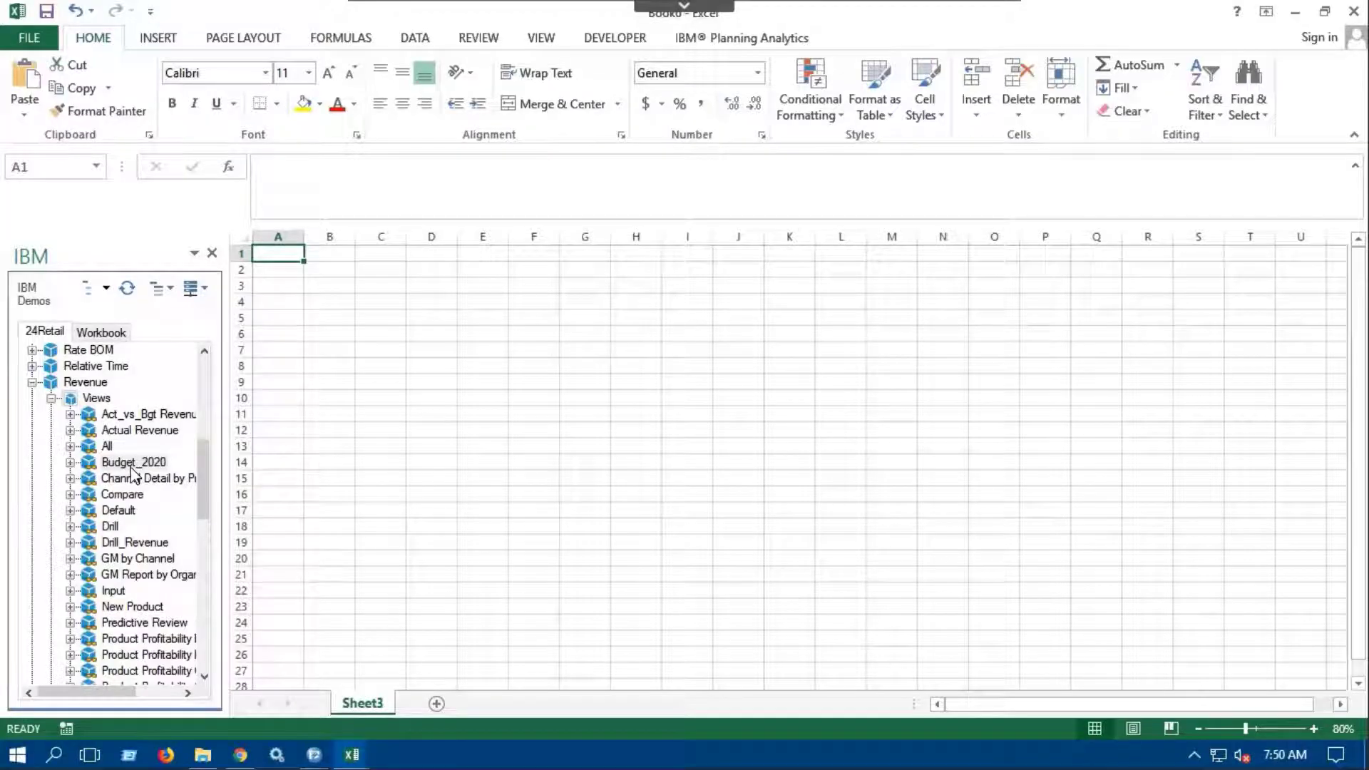
# Explore the Channel Detail view on the new workbook's blank sheet.
pyautogui.rightClick(133, 474)
pyautogui.moveTo(189, 557)
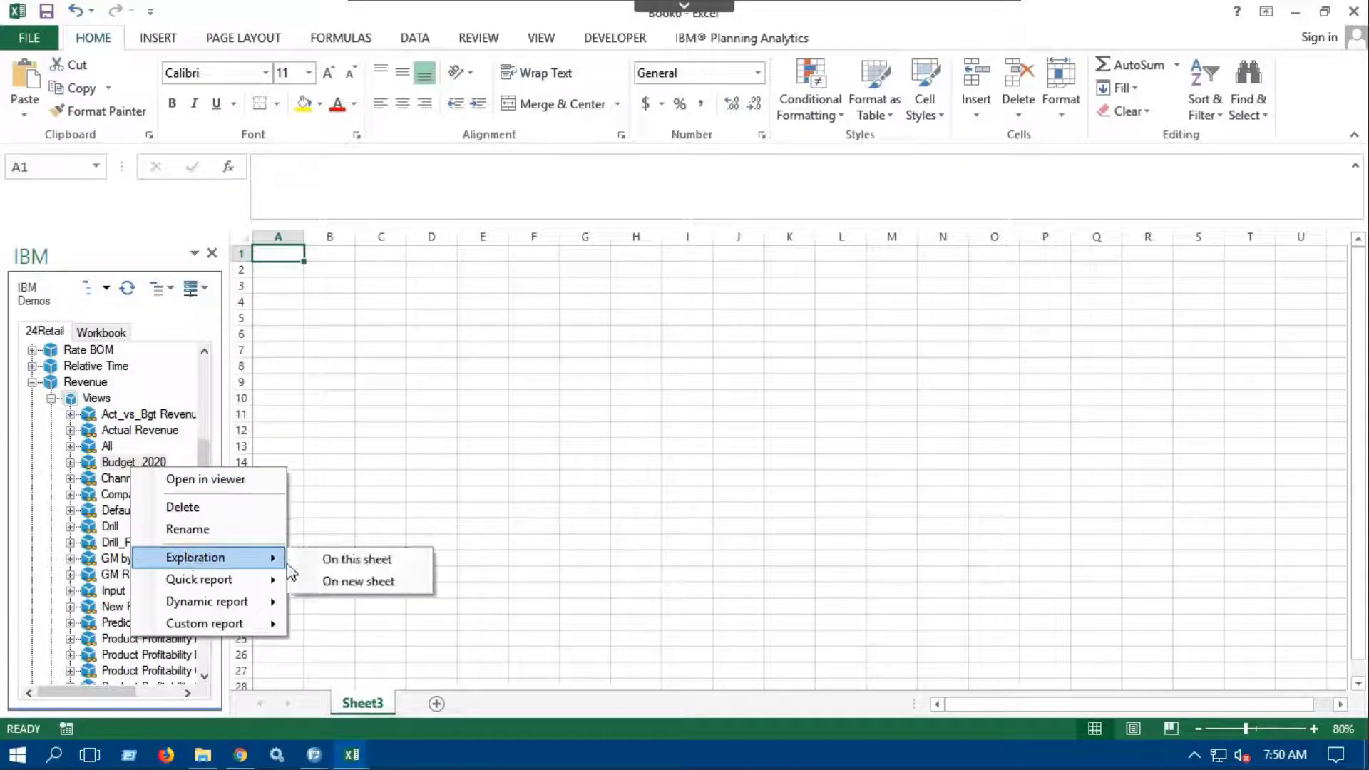
pyautogui.click(378, 560)
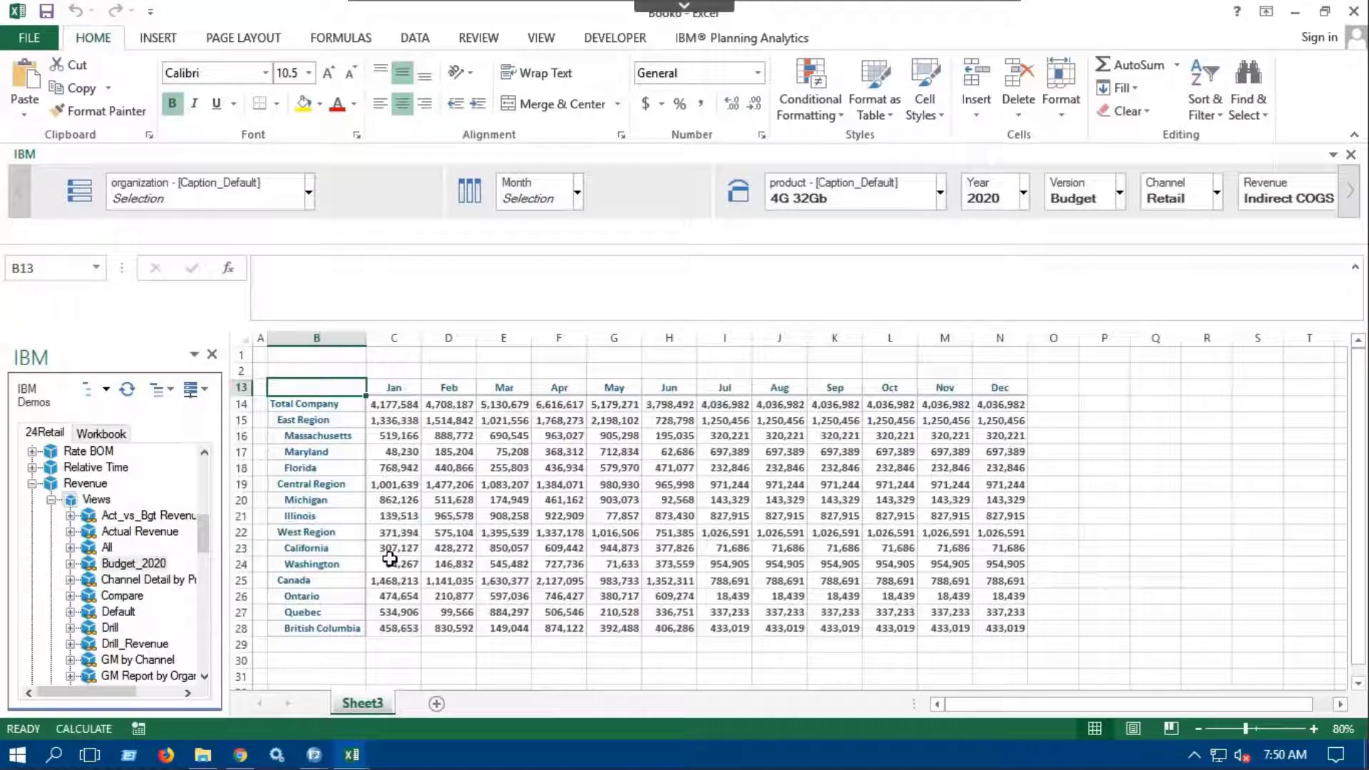
# Limit the rows to Total Company, East Region, Central Region, West Region and Canada.
pyautogui.click(308, 192)
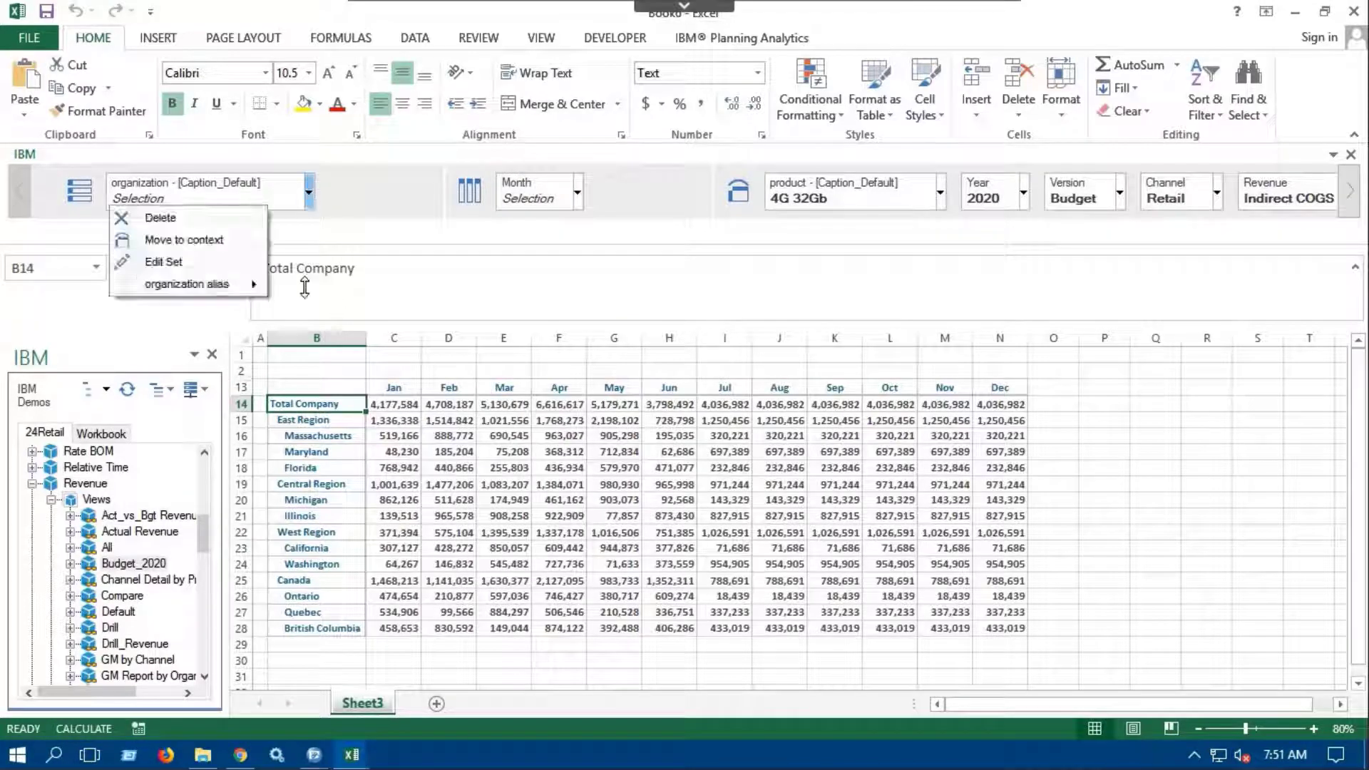
pyautogui.click(171, 262)
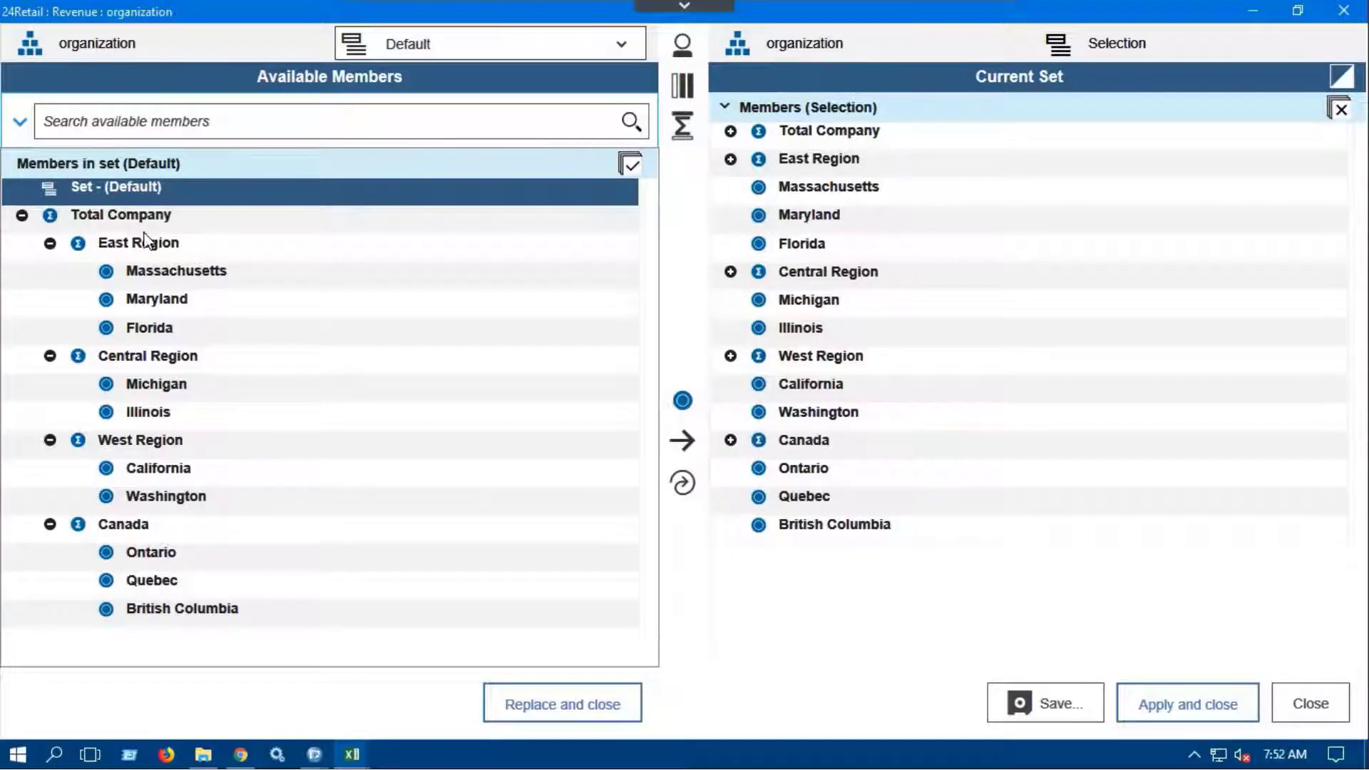
pyautogui.click(146, 217)
pyautogui.hotkey('shift', 'Down')
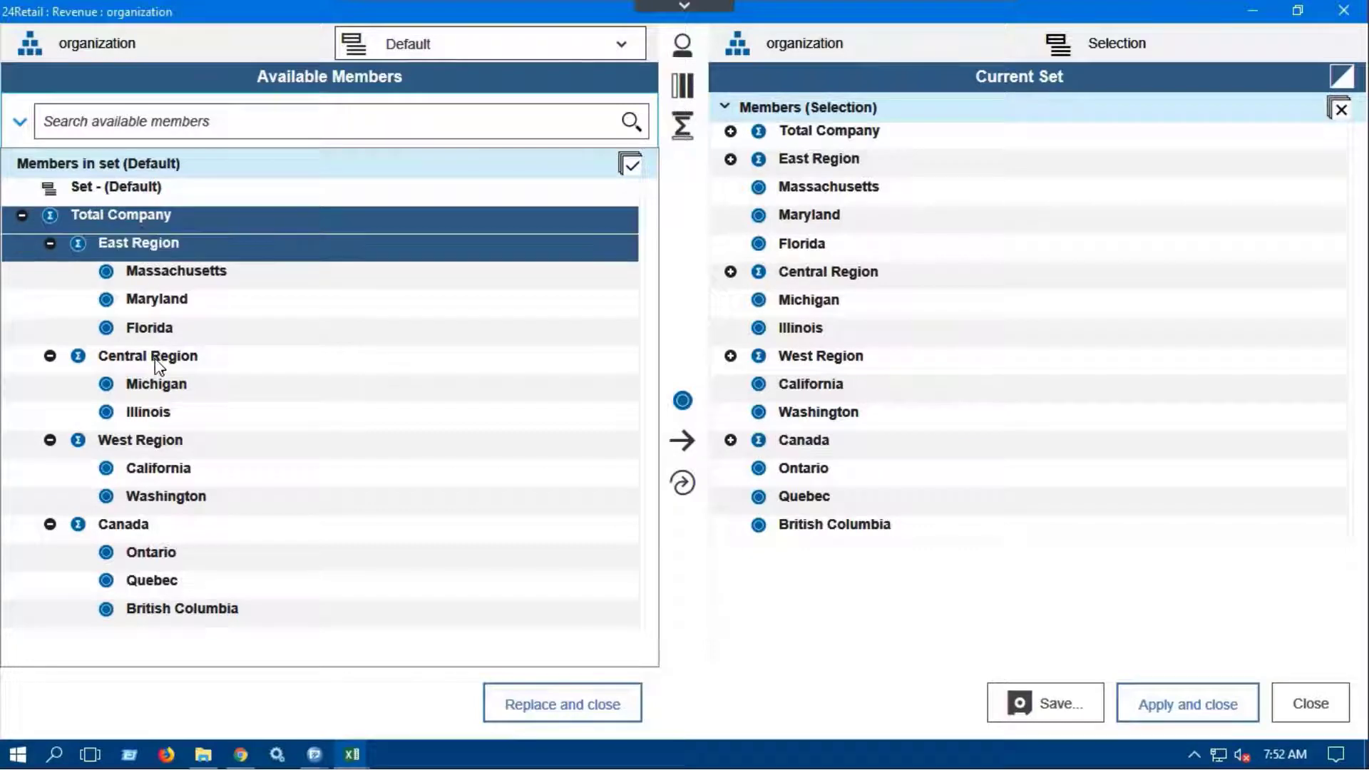
pyautogui.keyDown('ctrl'); pyautogui.click(153, 362); pyautogui.keyUp('ctrl')
pyautogui.keyDown('ctrl'); pyautogui.click(137, 450); pyautogui.keyUp('ctrl')
pyautogui.keyDown('ctrl'); pyautogui.click(125, 534); pyautogui.keyUp('ctrl')
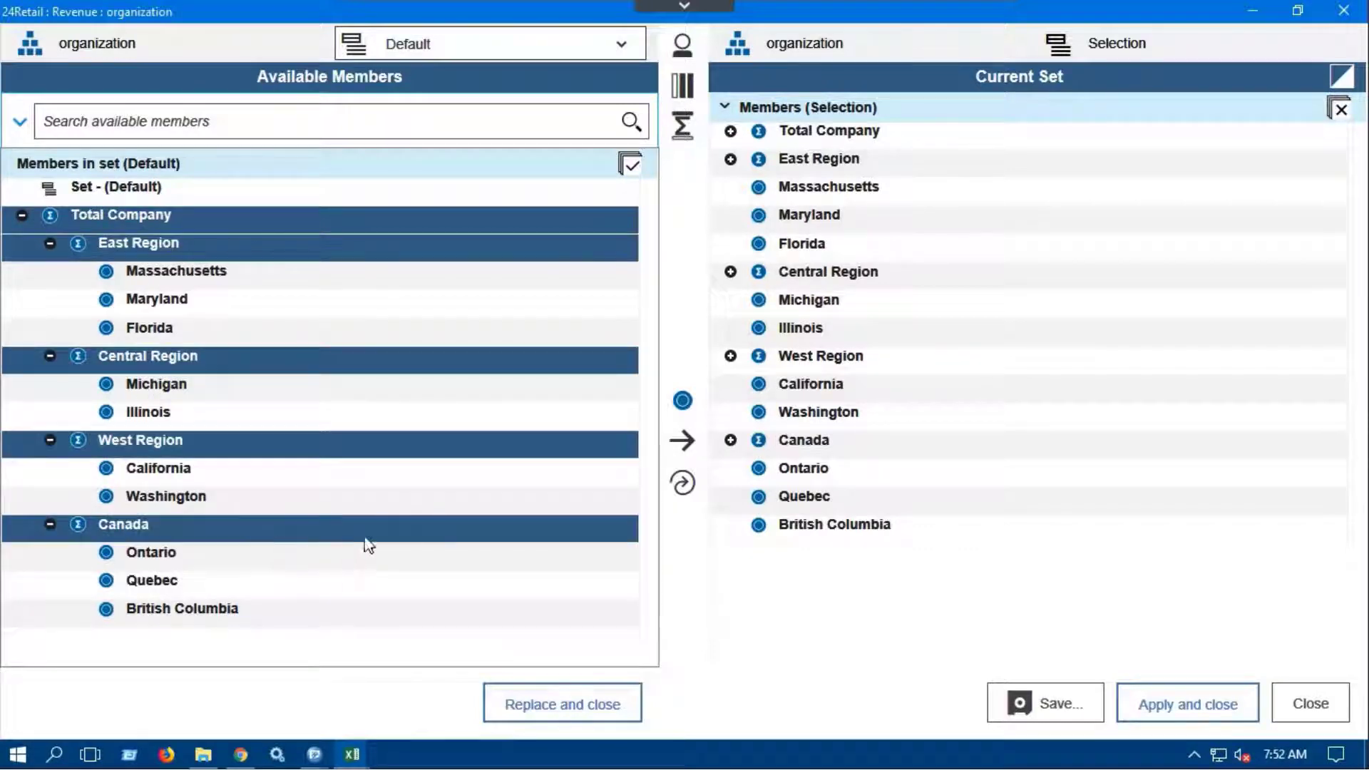
pyautogui.click(685, 486)
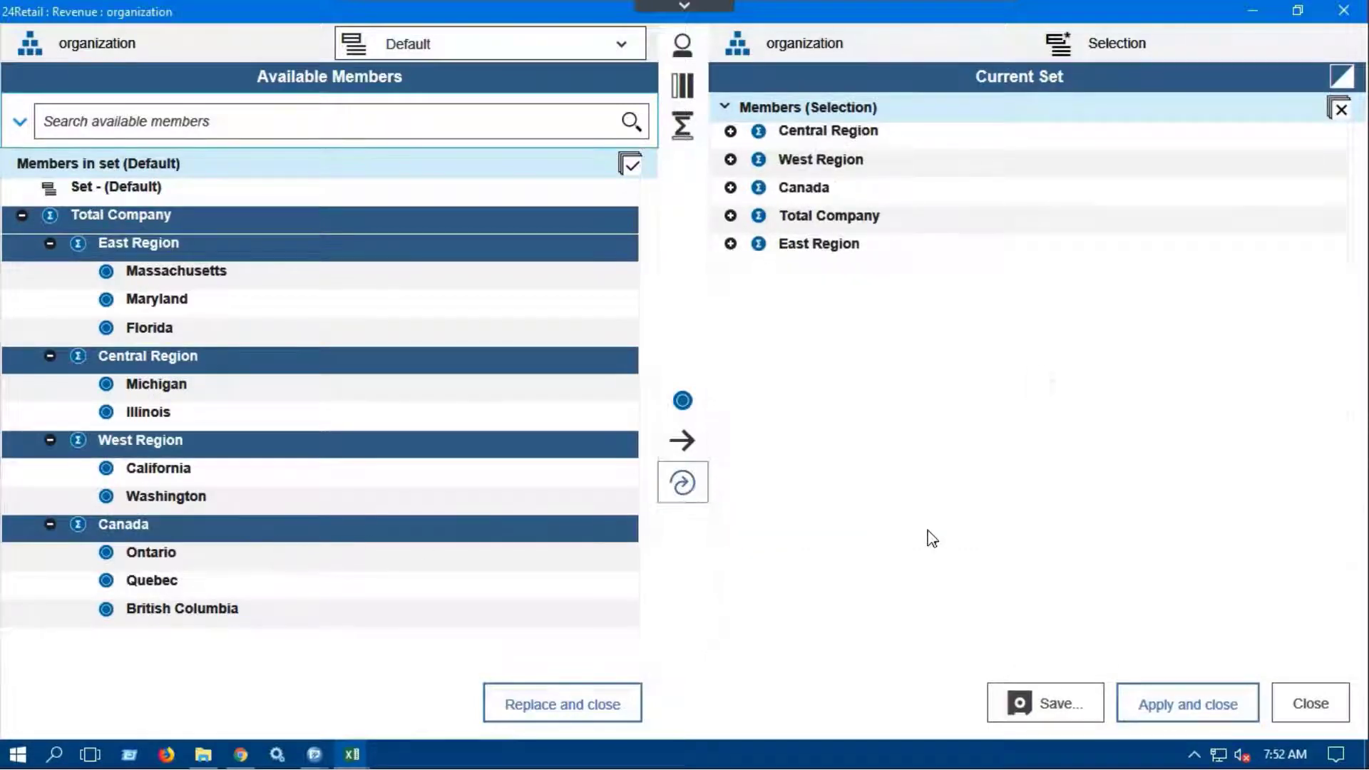
pyautogui.click(1177, 700)
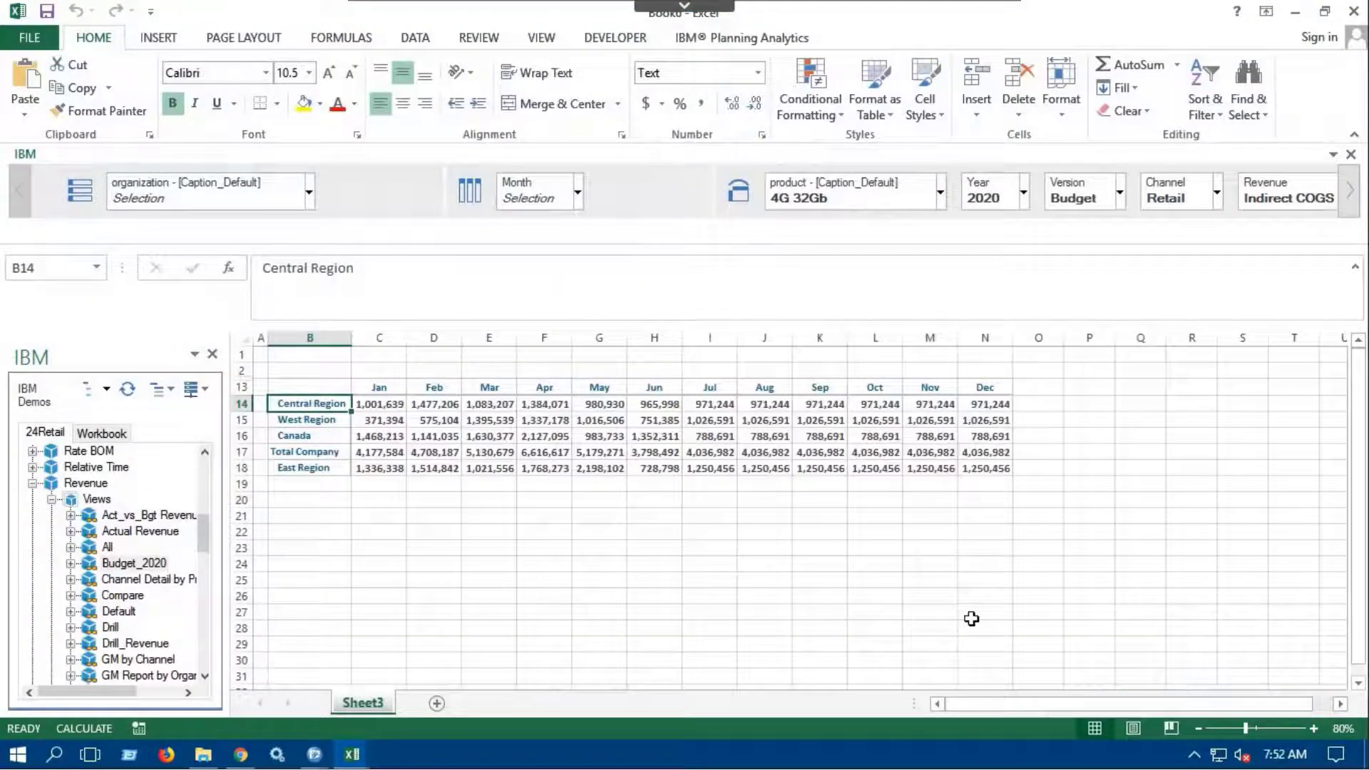
# Set the columns to Year and its four quarters Q1–Q4.
pyautogui.click(578, 200)
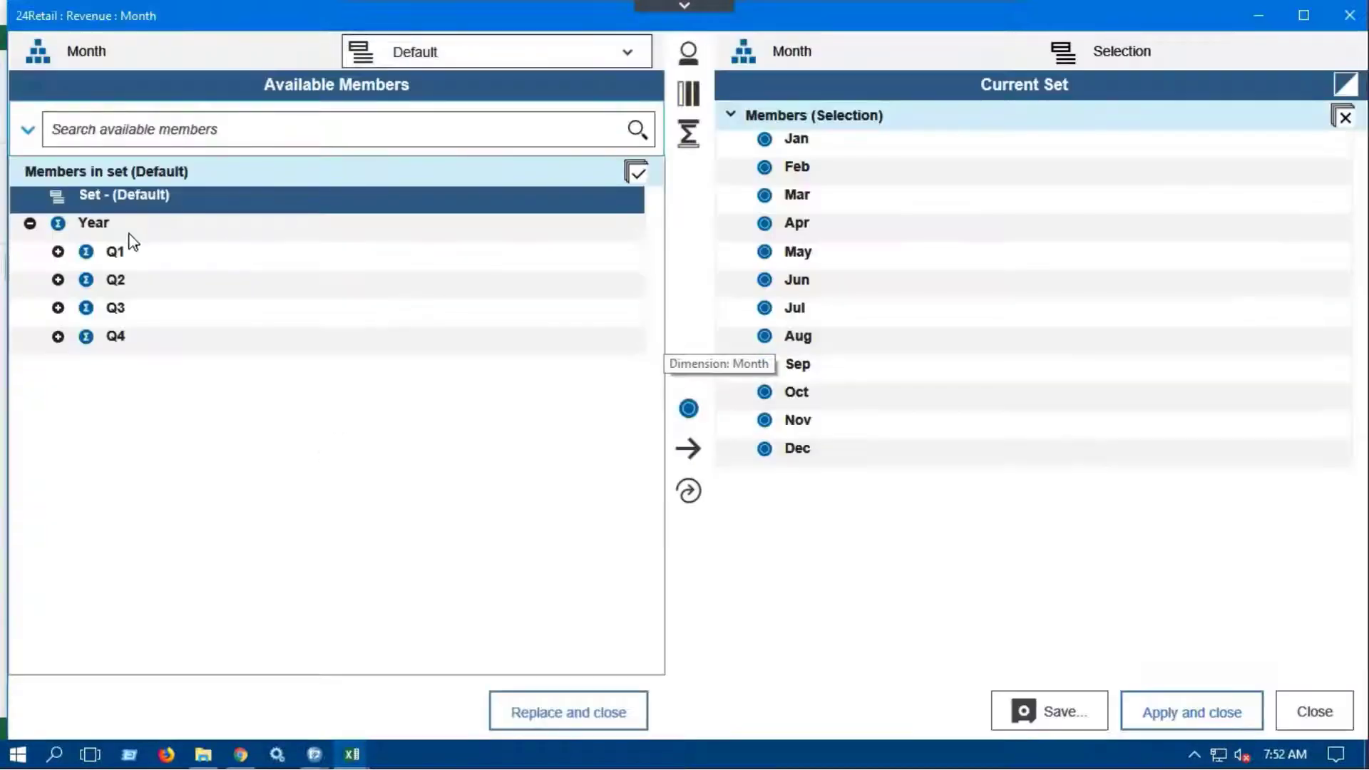
pyautogui.click(133, 239)
pyautogui.keyDown('shift'); pyautogui.click(127, 349); pyautogui.keyUp('shift')
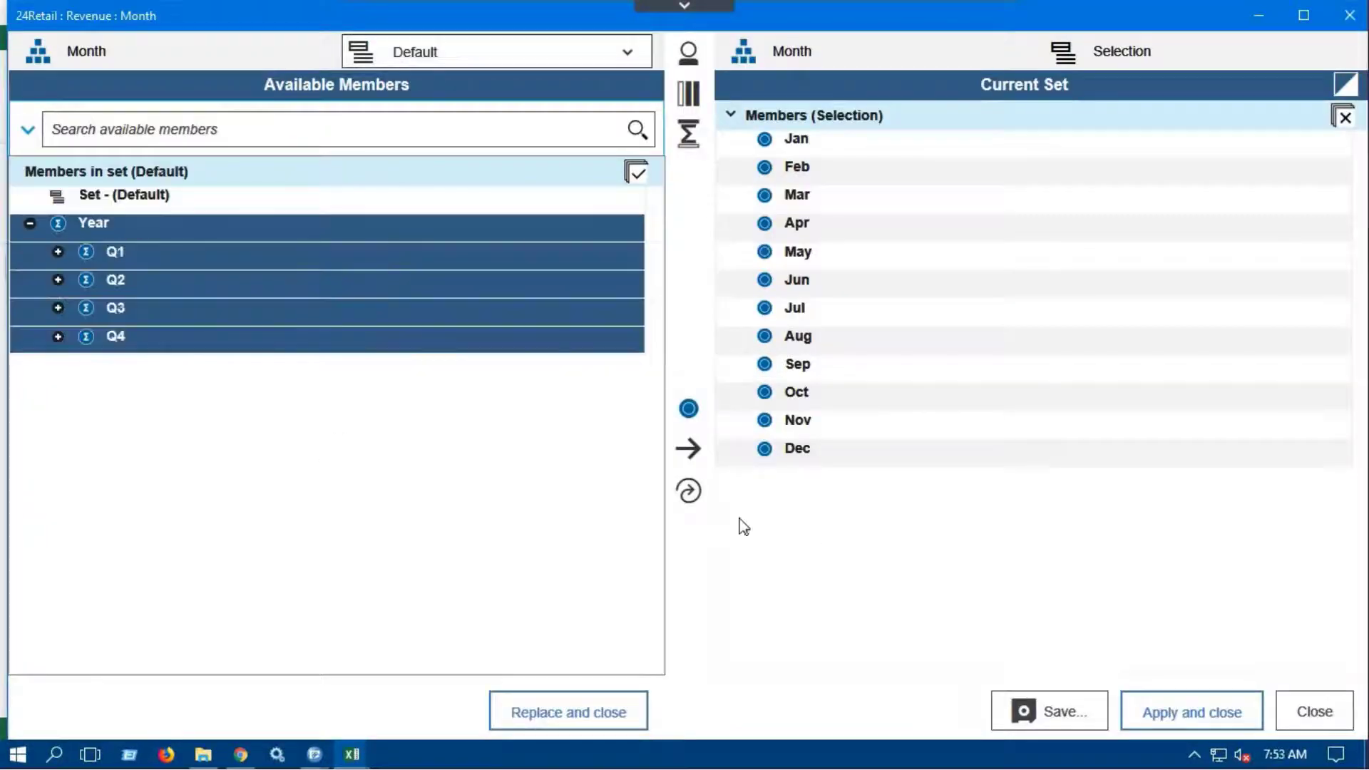
pyautogui.click(689, 491)
pyautogui.click(1240, 714)
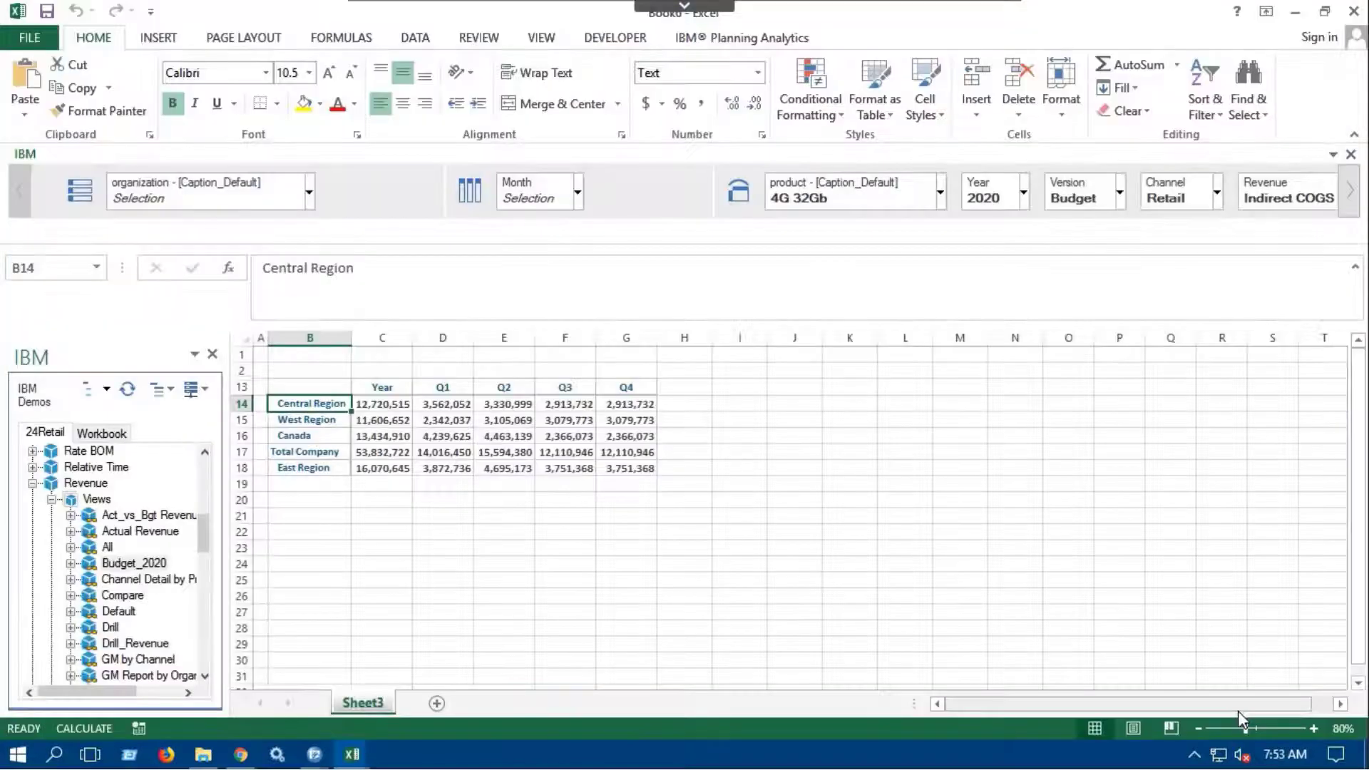
pyautogui.click(794, 531)
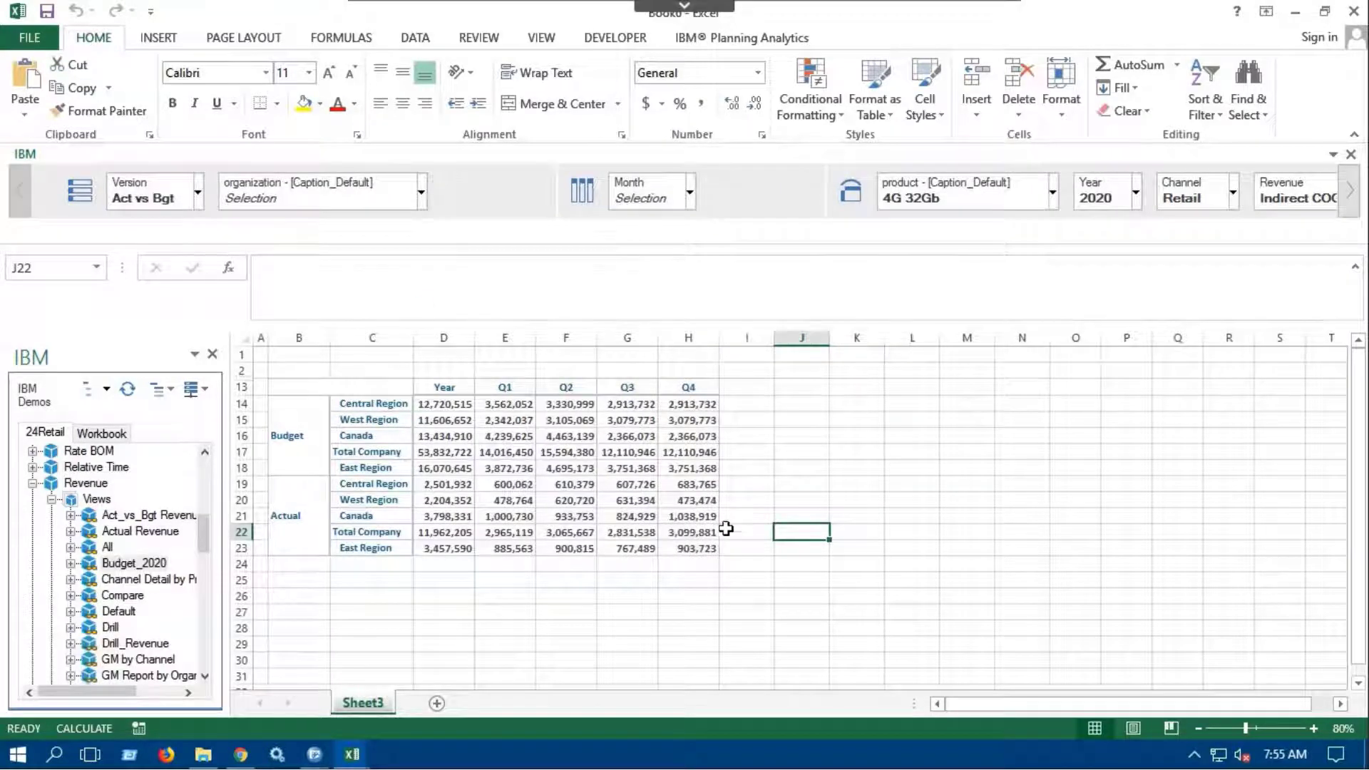
# Convert the exploration into a quick report on a new Sheet4.
pyautogui.click(746, 611)
pyautogui.click(742, 37)
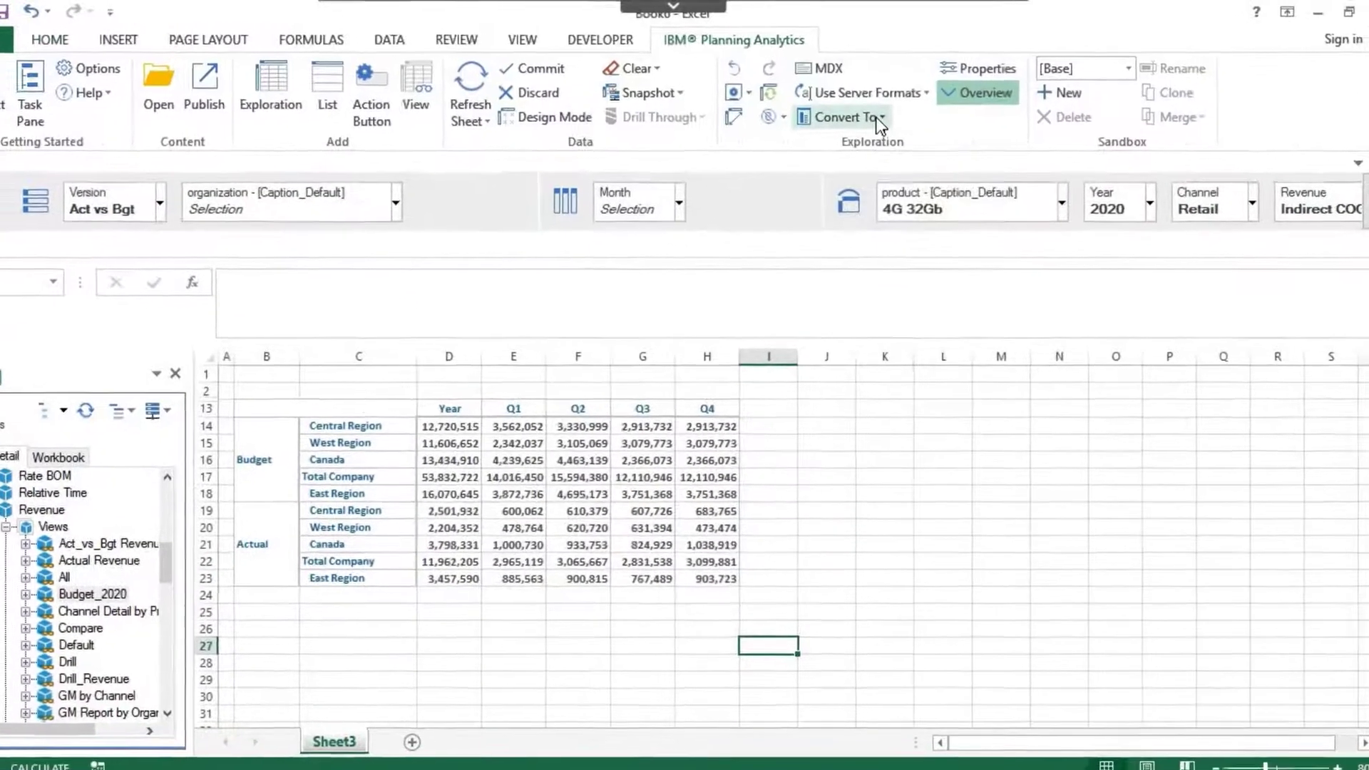
pyautogui.click(879, 121)
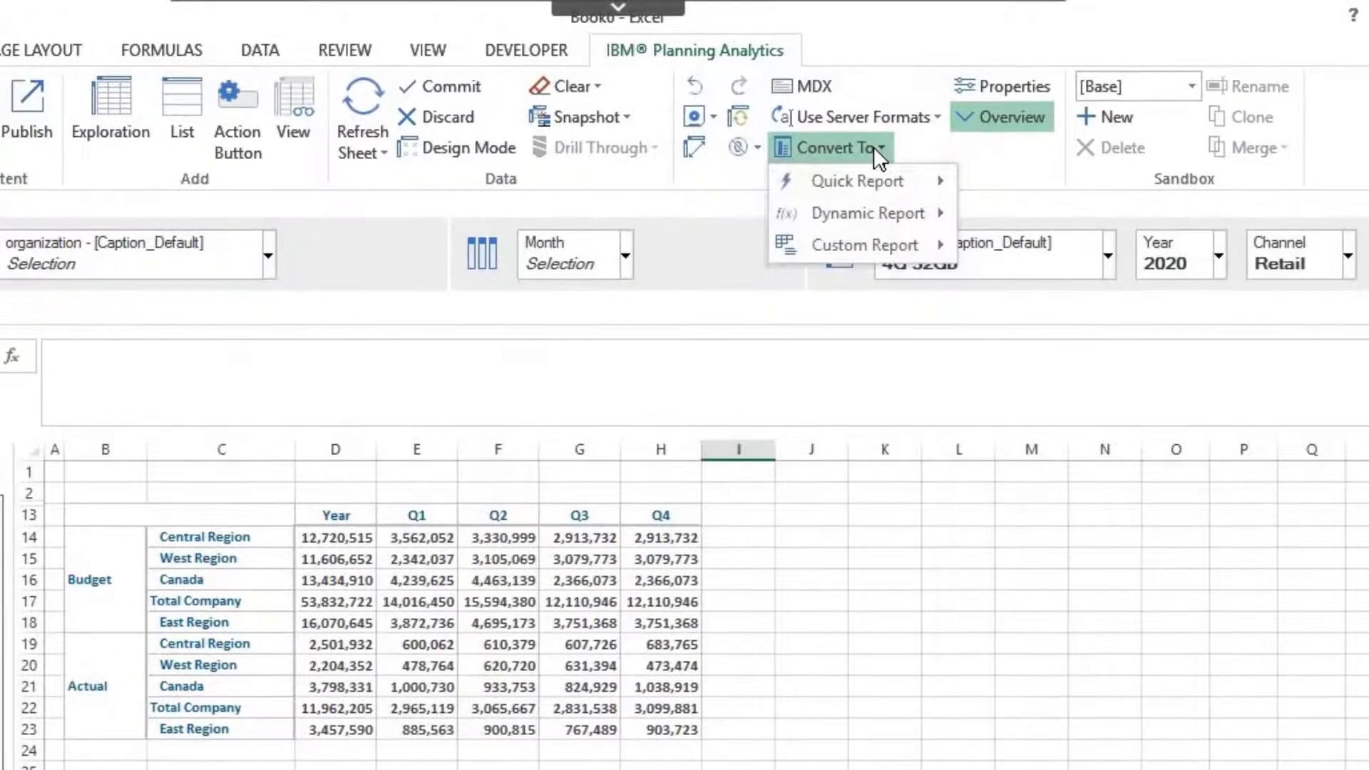
pyautogui.moveTo(926, 186)
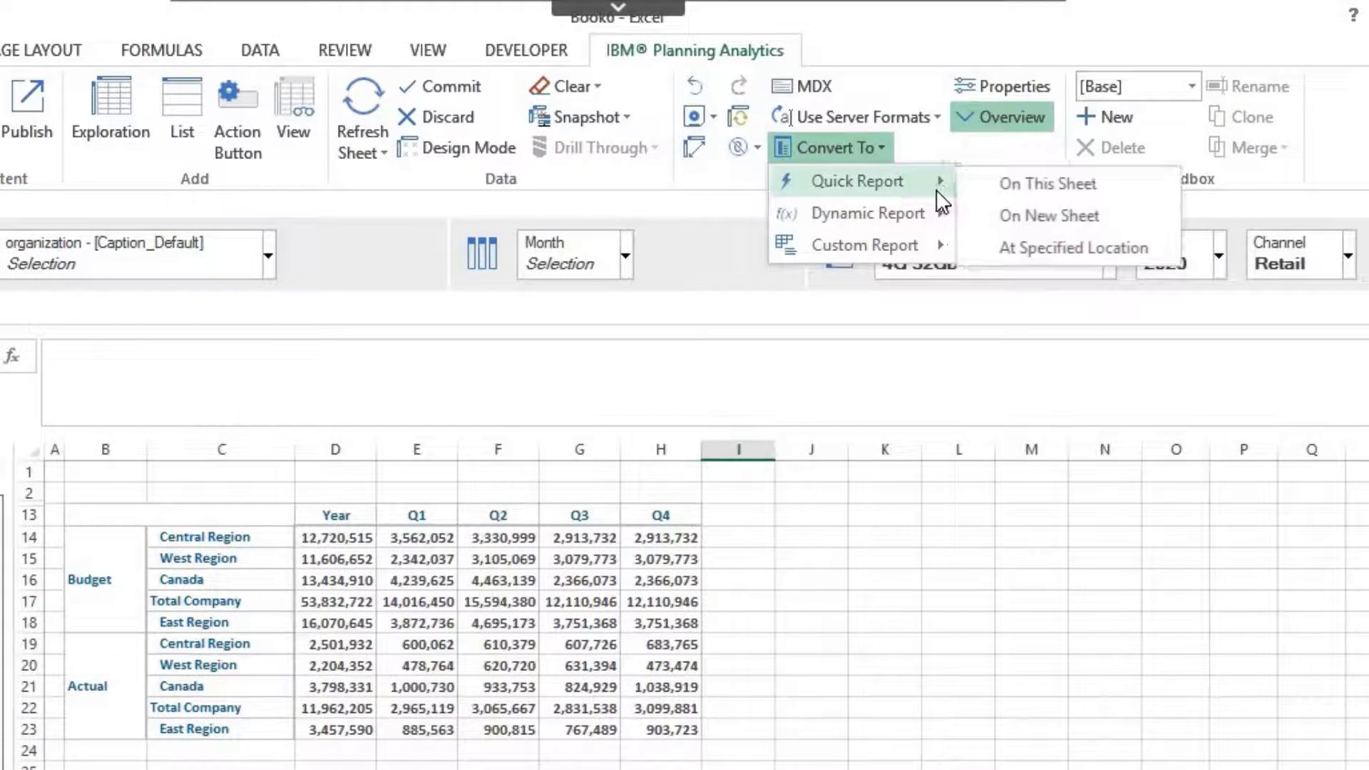
pyautogui.click(1034, 216)
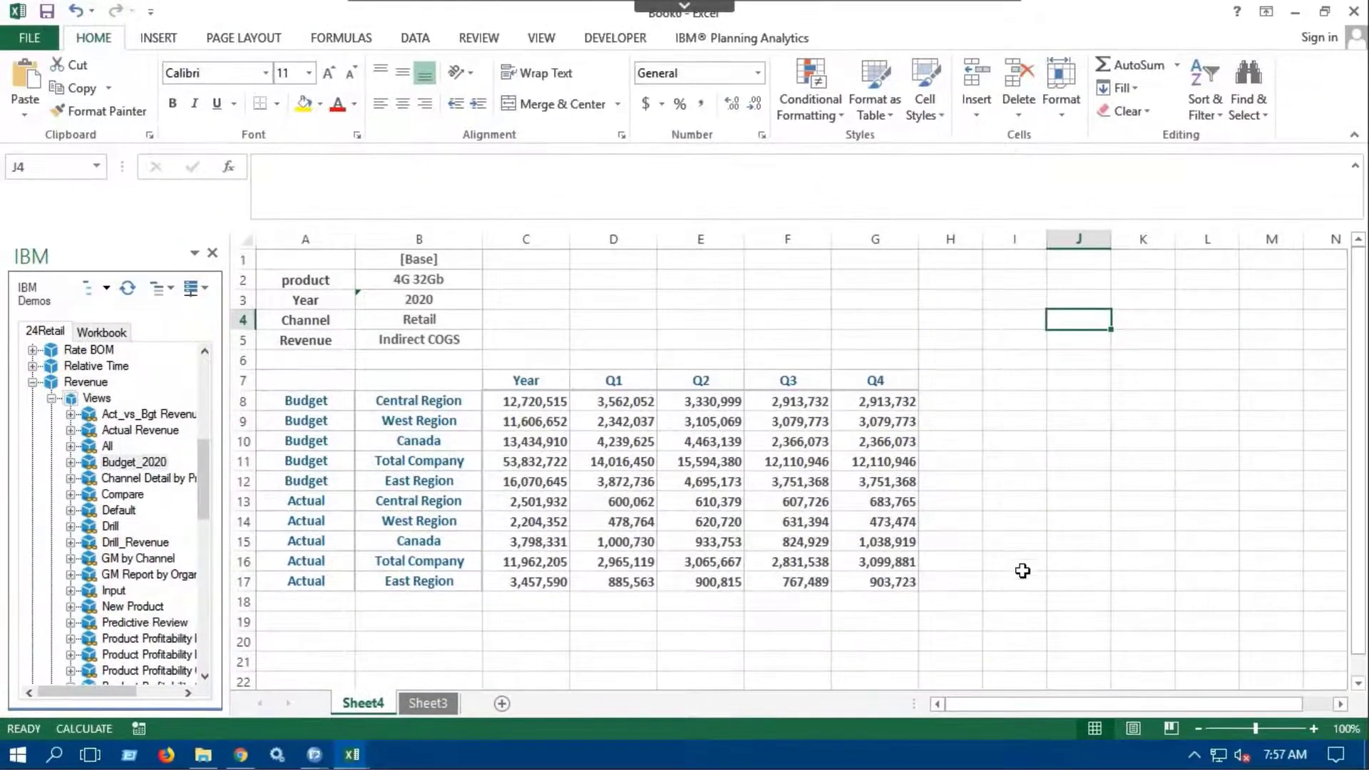
pyautogui.click(998, 568)
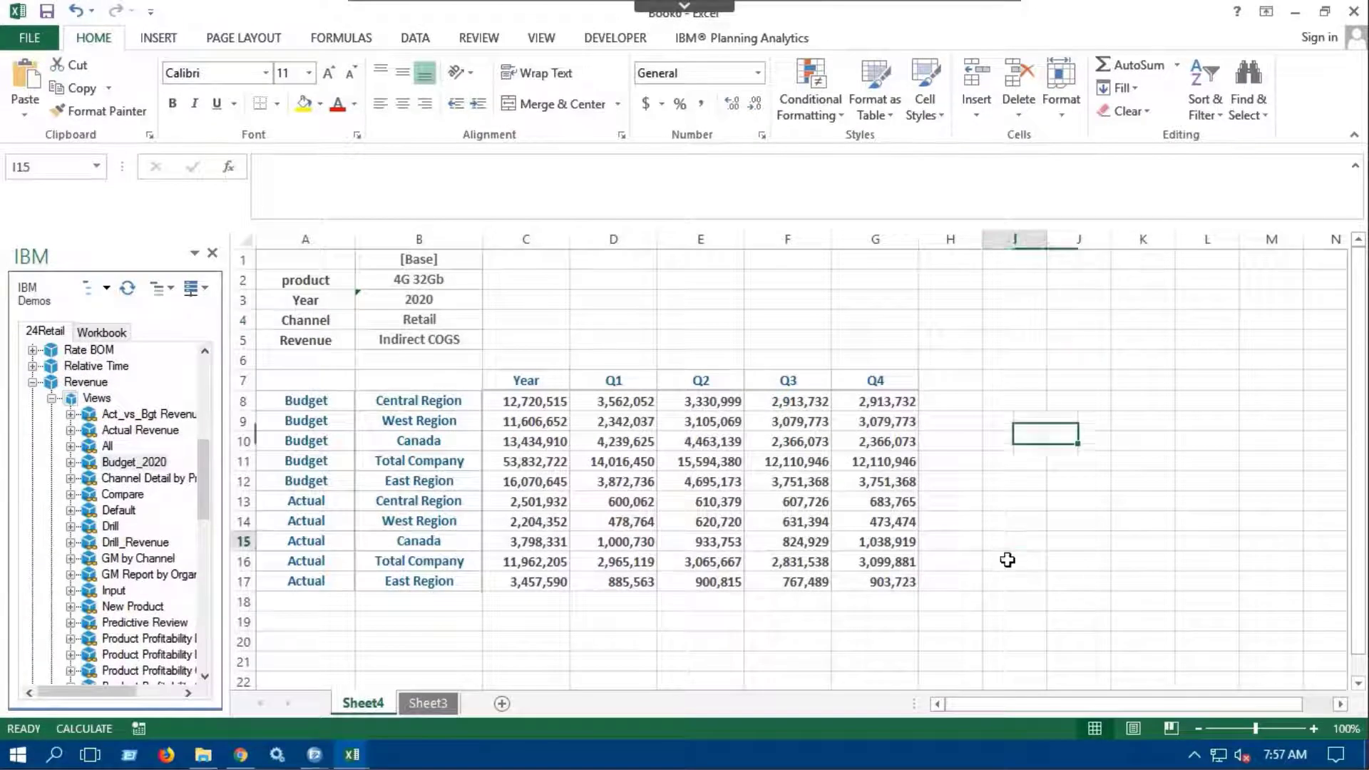
pyautogui.click(803, 638)
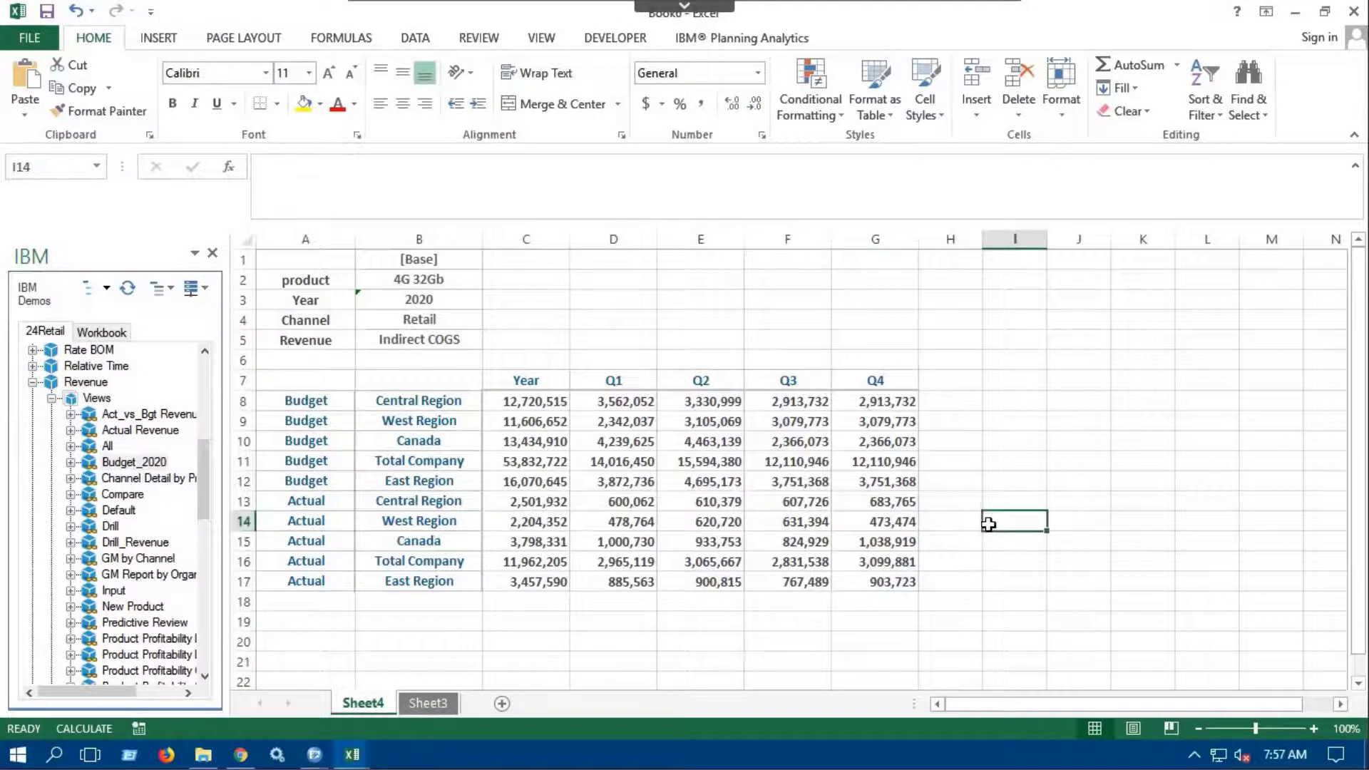